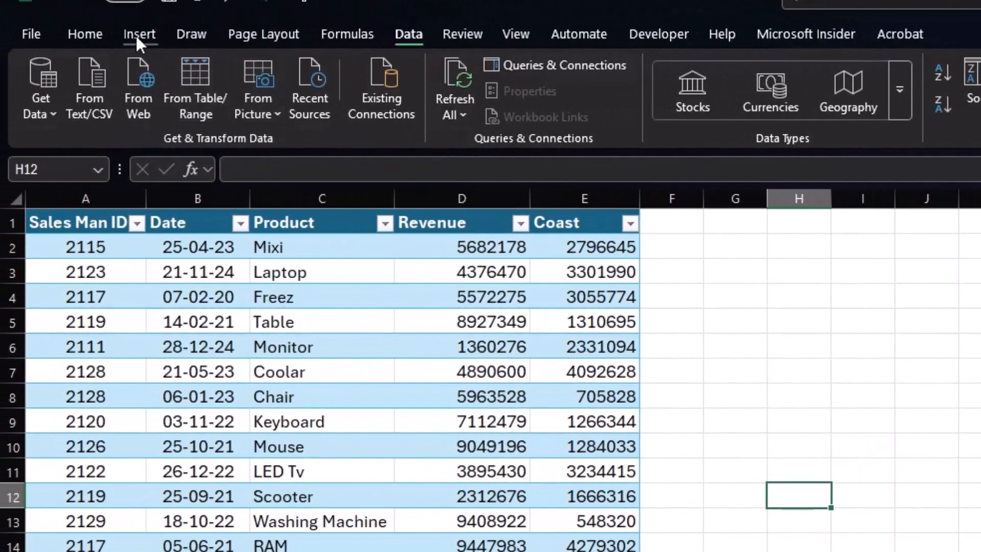
left_click(137, 35)
left_click(48, 72)
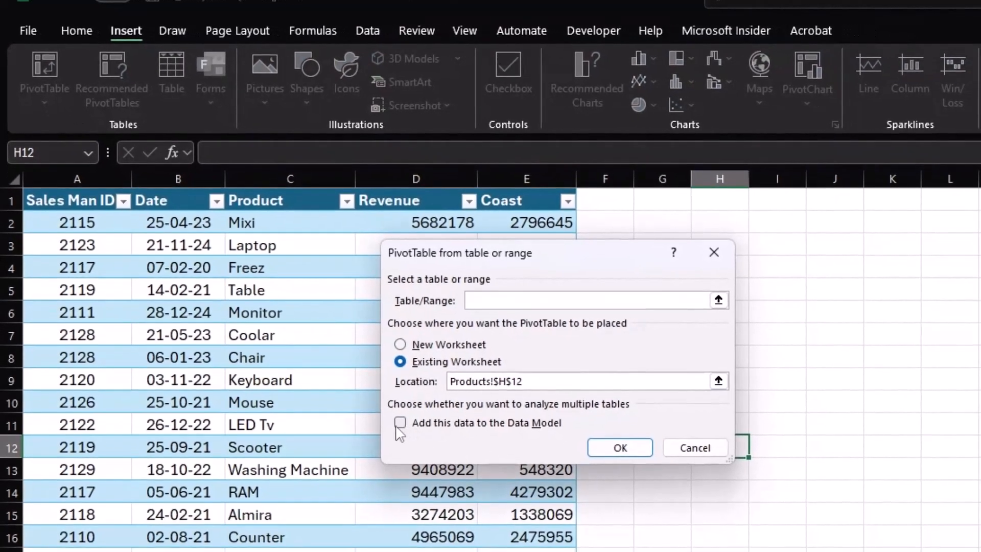
left_click(399, 424)
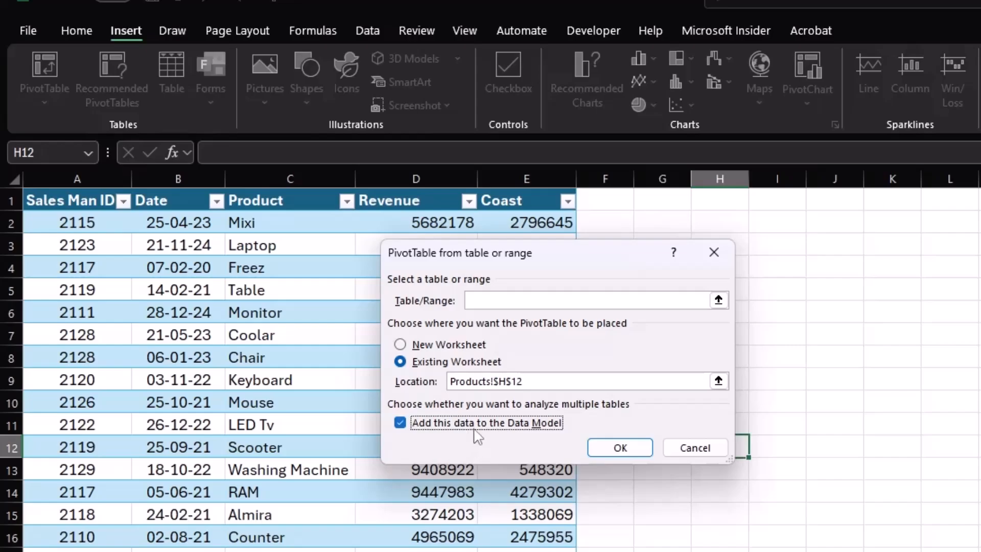
left_click(694, 447)
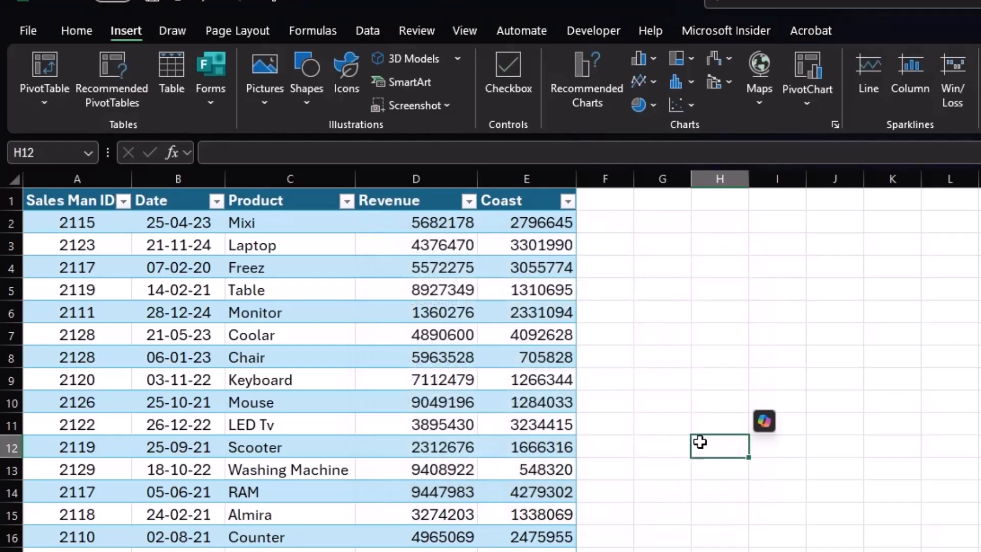
left_click(365, 31)
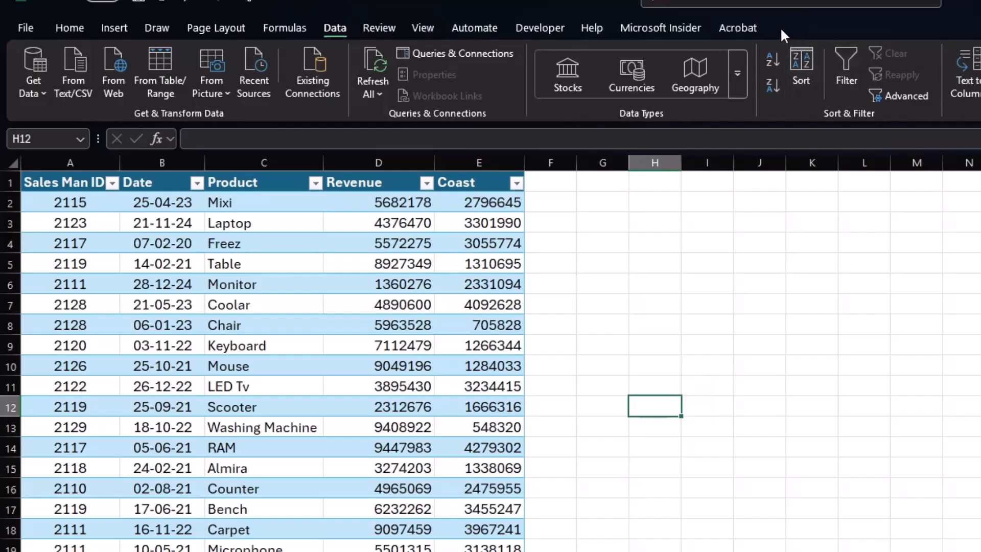
- Enable the Microsoft Power Pivot for Excel COM add-in and show its commands
left_click(26, 27)
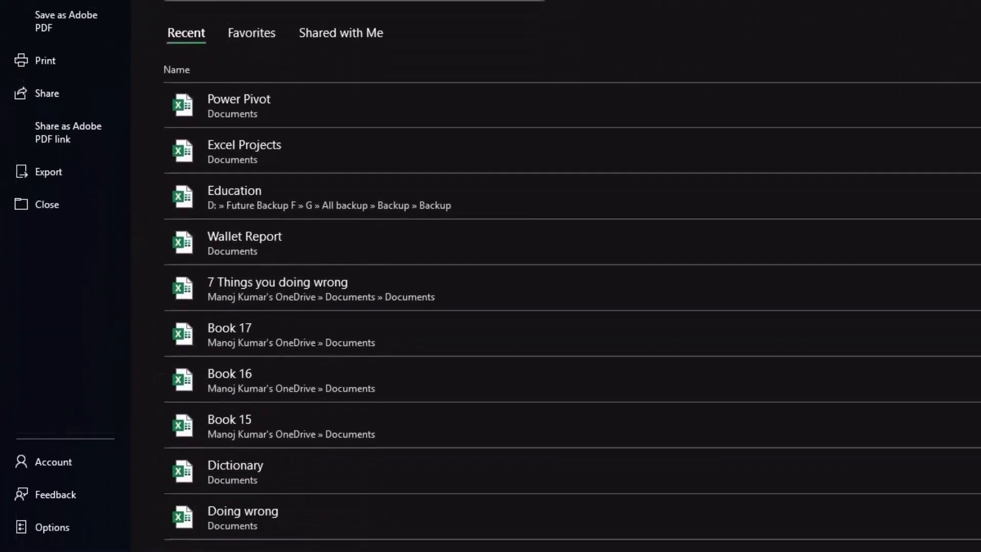
left_click(51, 483)
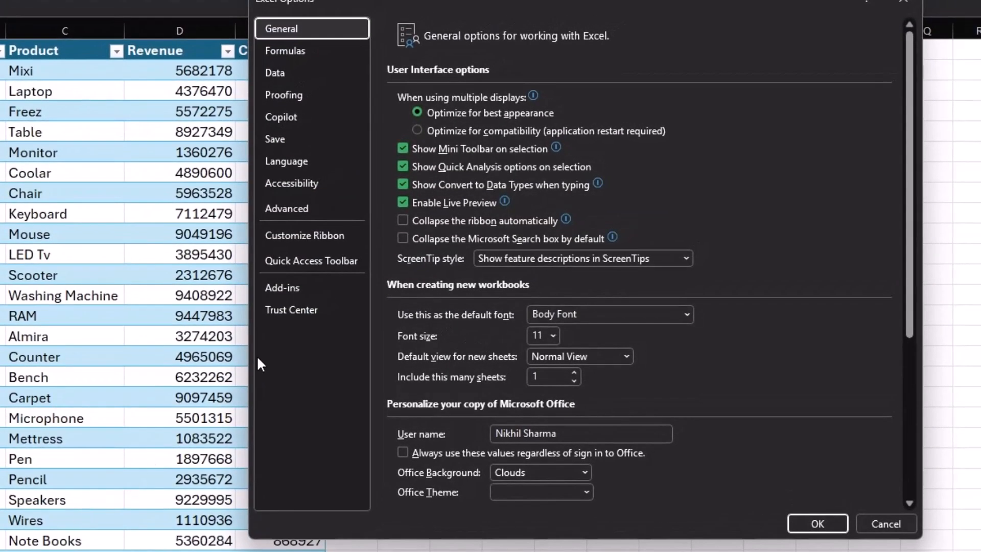
left_click(283, 287)
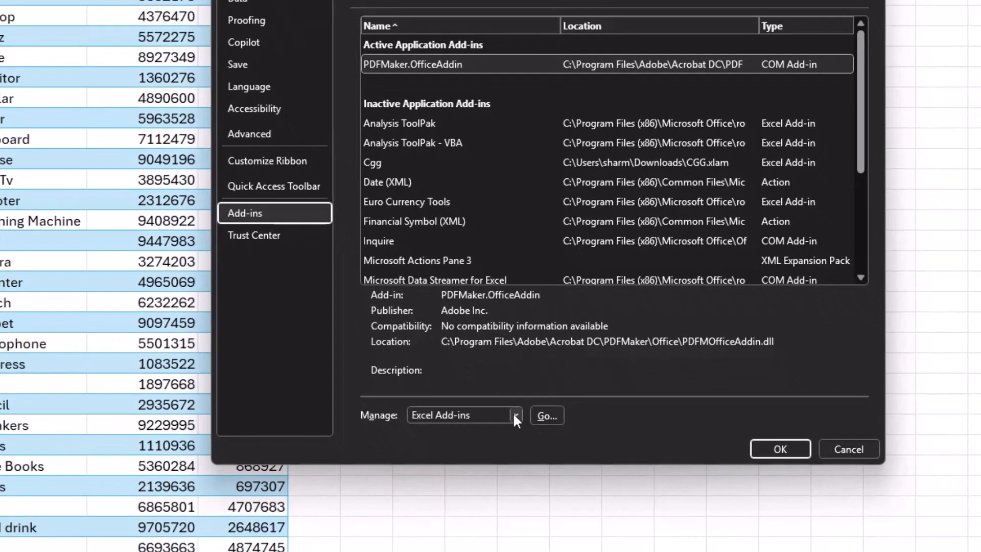
left_click(551, 489)
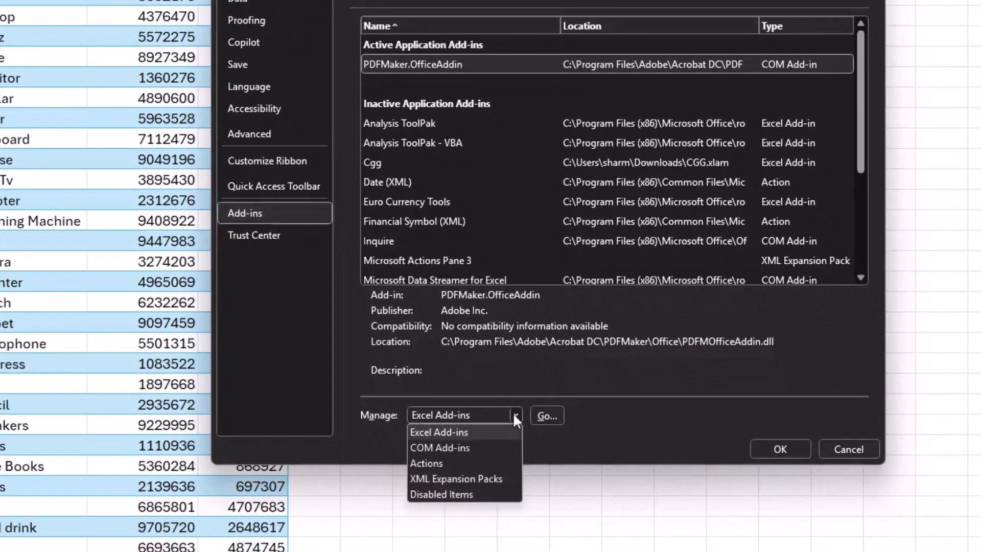
left_click(461, 448)
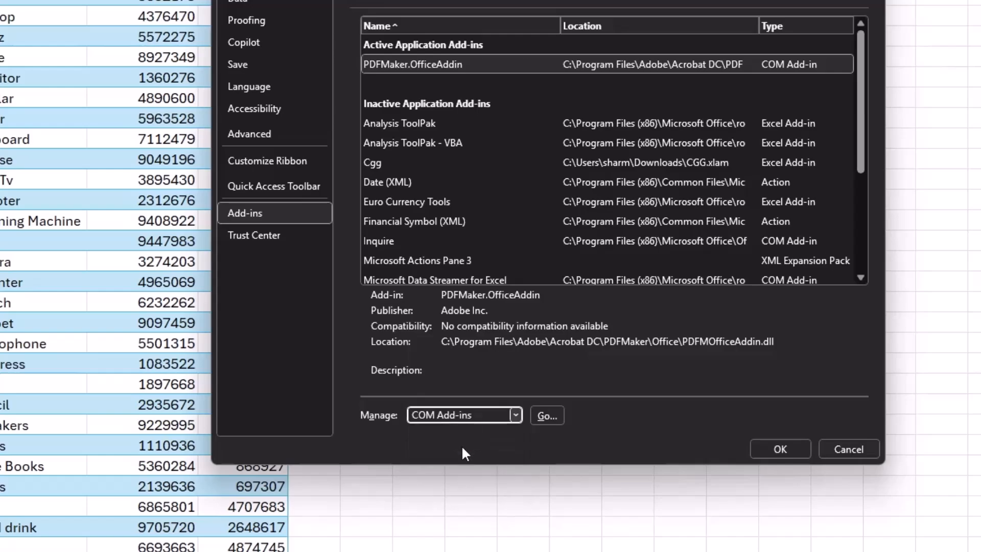
left_click(545, 416)
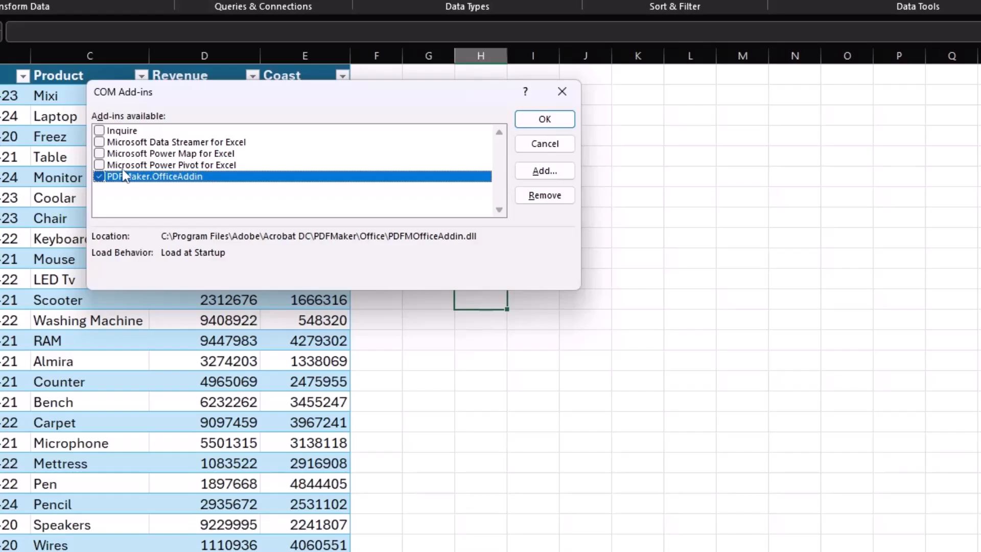
left_click(99, 165)
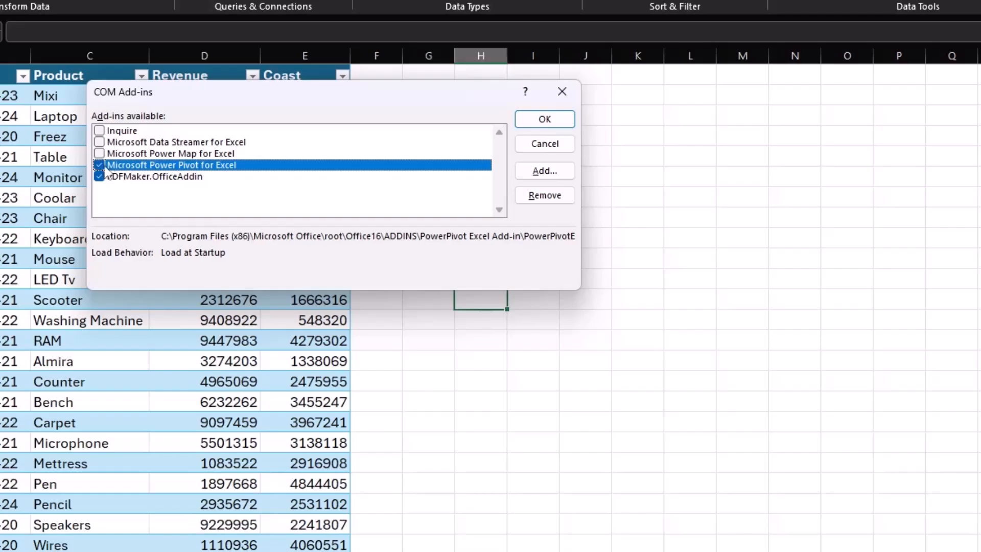
left_click(552, 120)
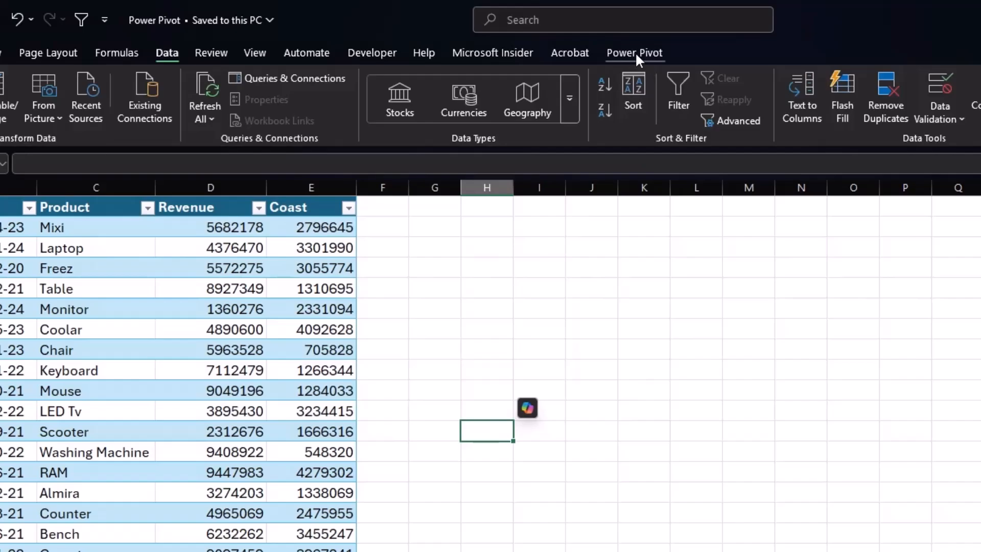
left_click(635, 50)
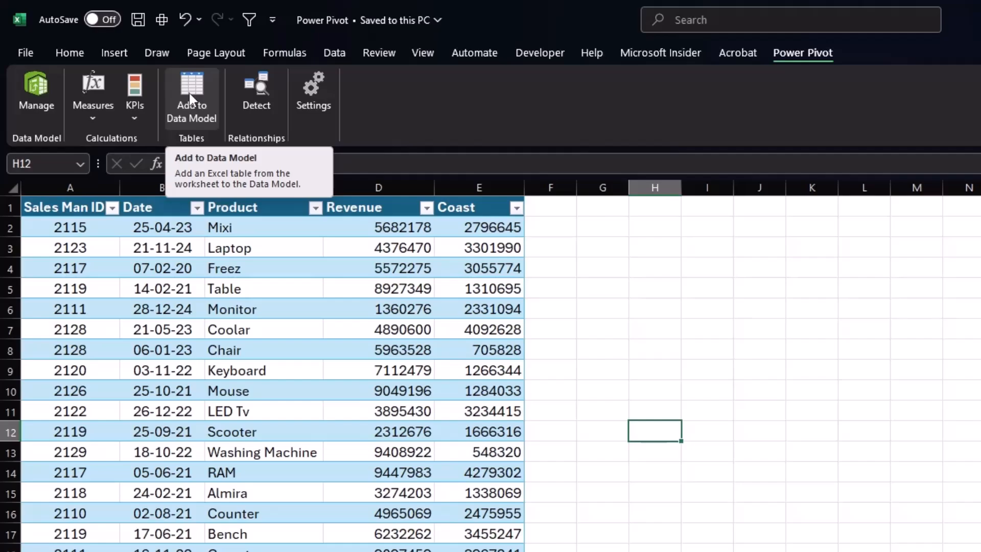
- Examine the table names and columns of the product sales table and the salesman table on their sheets
left_click(172, 297)
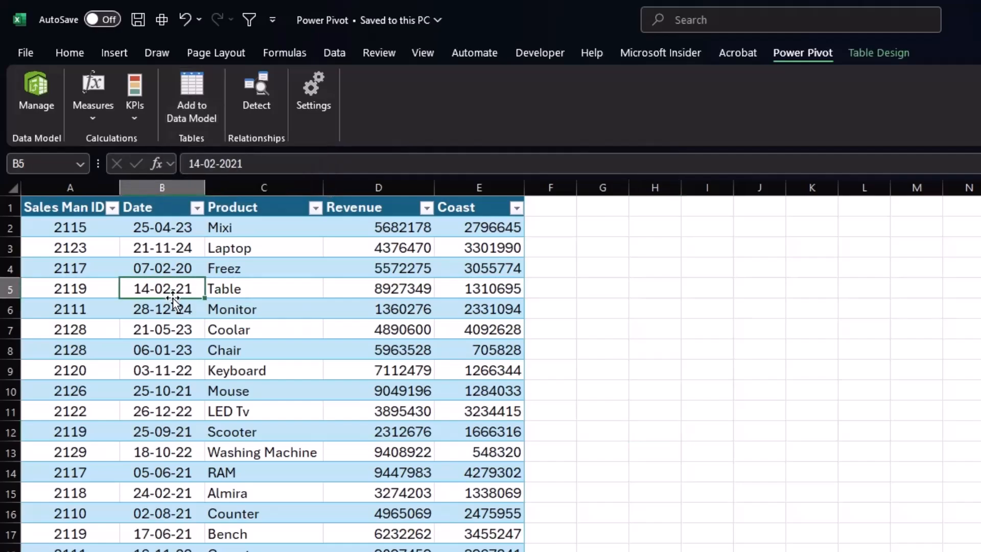
left_click(264, 297)
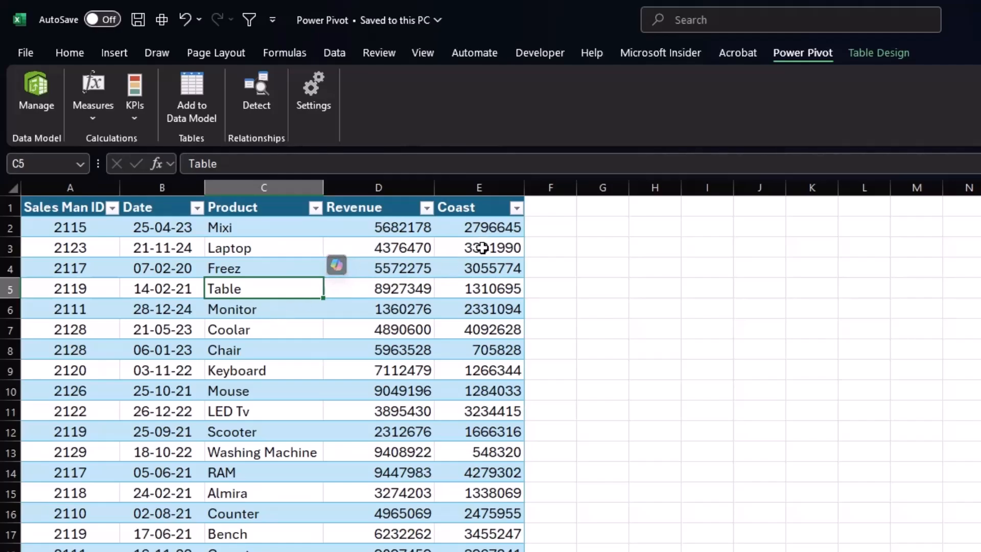
left_click(474, 267)
left_click(880, 56)
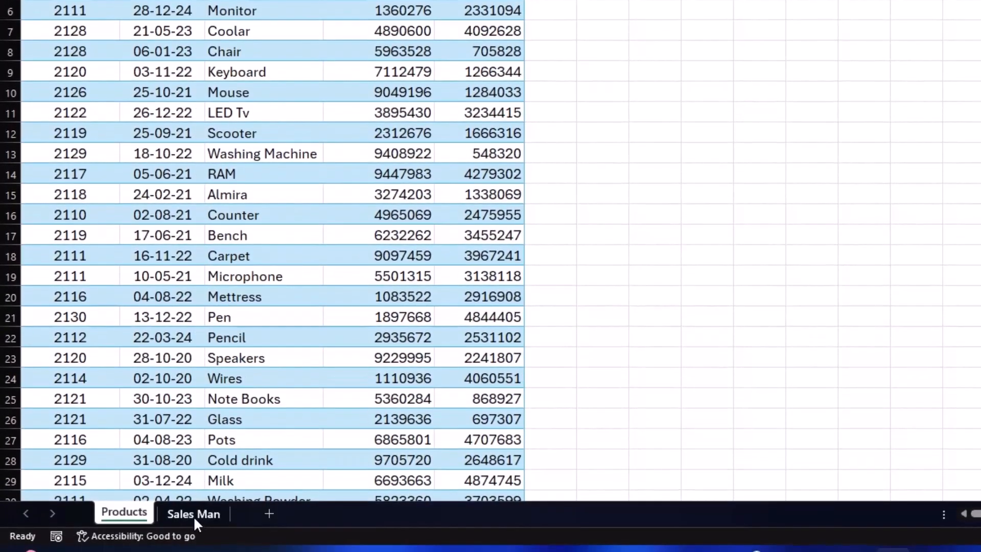
left_click(193, 514)
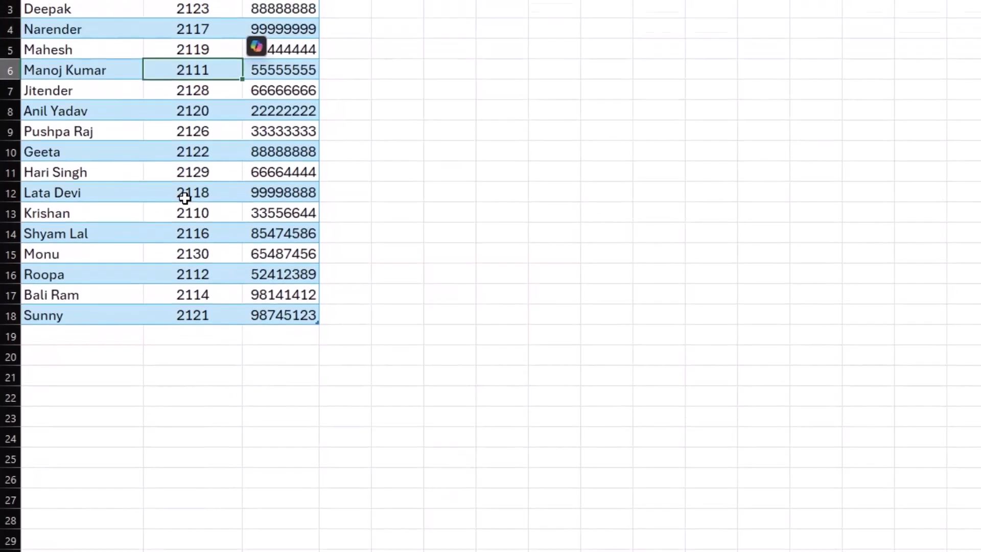
left_click(192, 128)
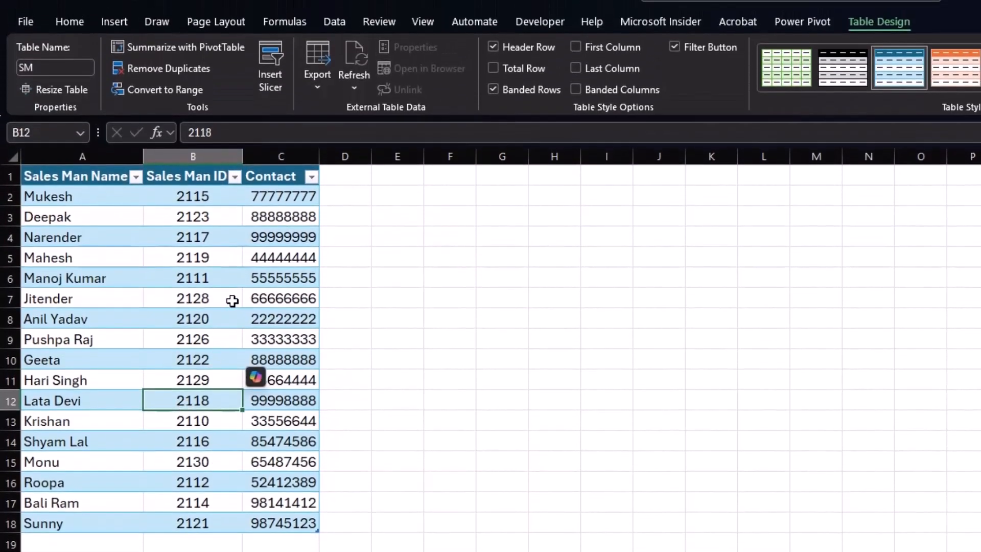
left_click(130, 252)
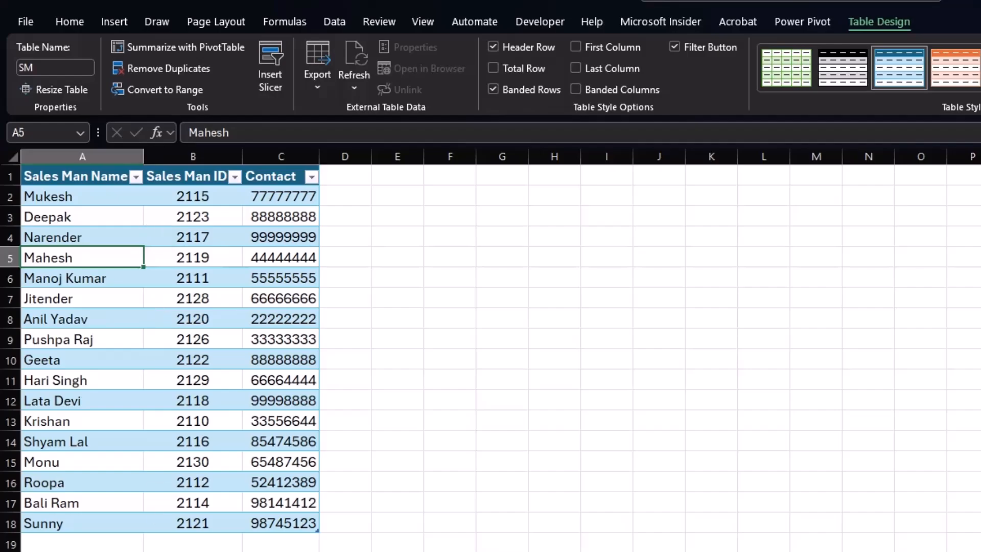
- Compare the Products table with the SM table, checking the shared Sales Man ID column for repeated IDs
key("ctrl+Page_Up")
key("ctrl+Page_Up")
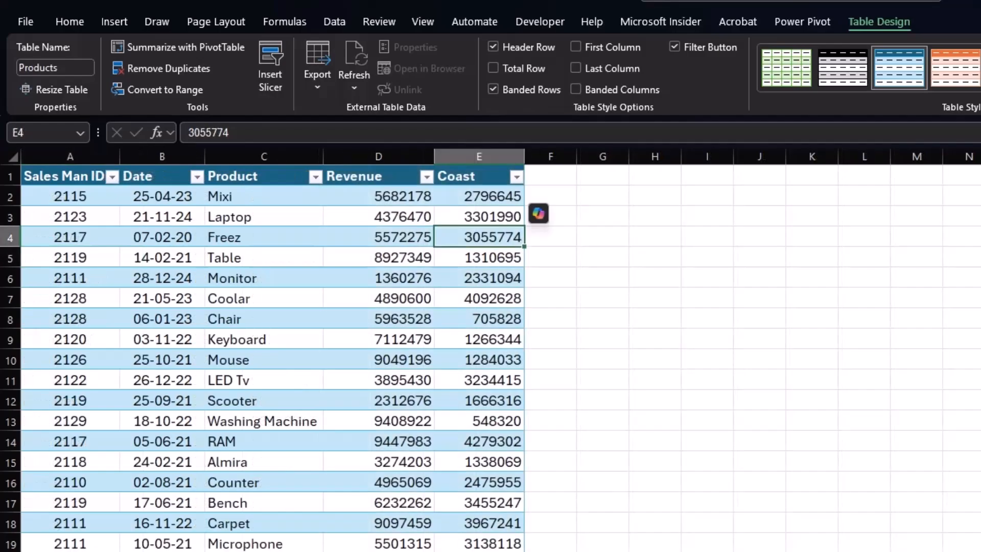
left_click(378, 199)
left_click(485, 196)
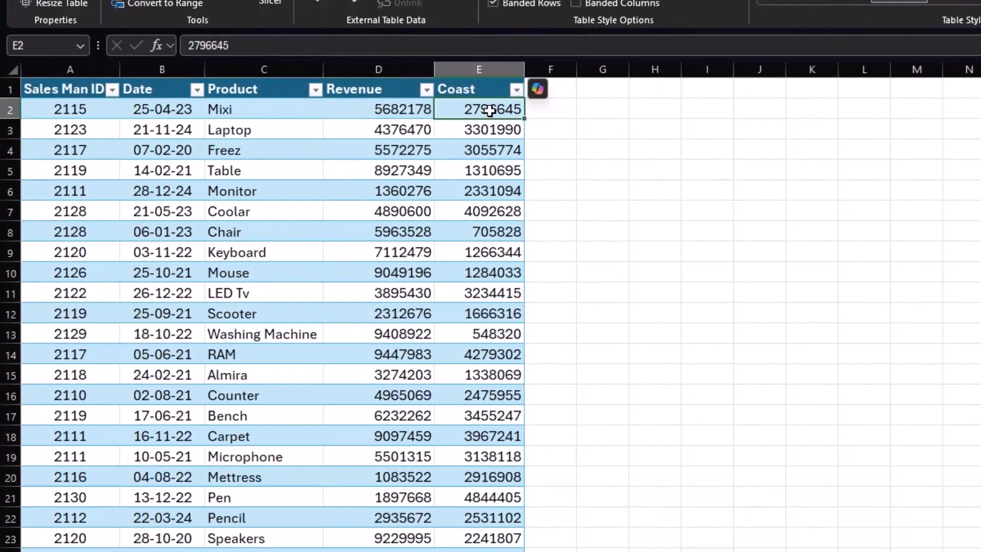
key("ctrl+Page_Down")
key("ctrl+Page_Down")
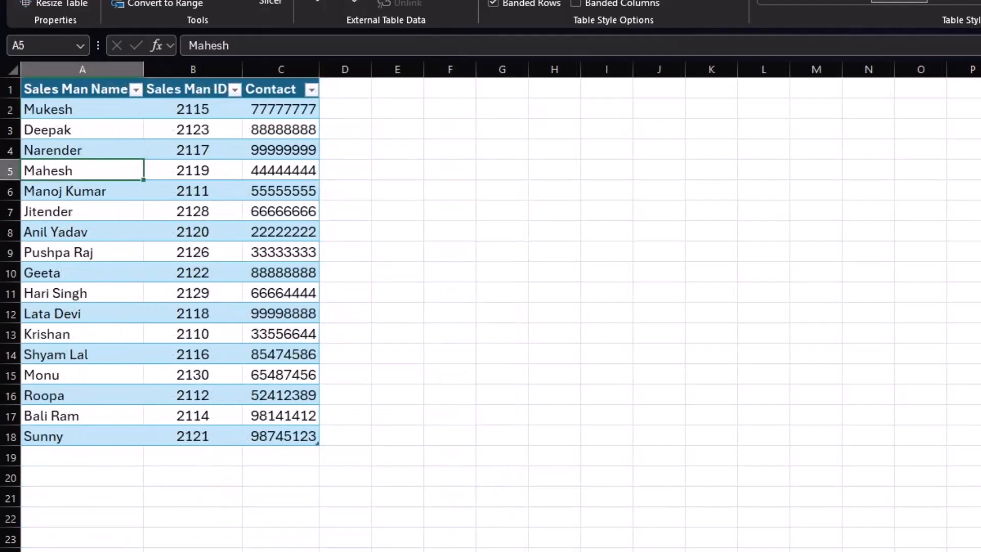
key("ctrl+Page_Down")
left_click_drag(80, 129, 76, 223)
left_click(84, 254)
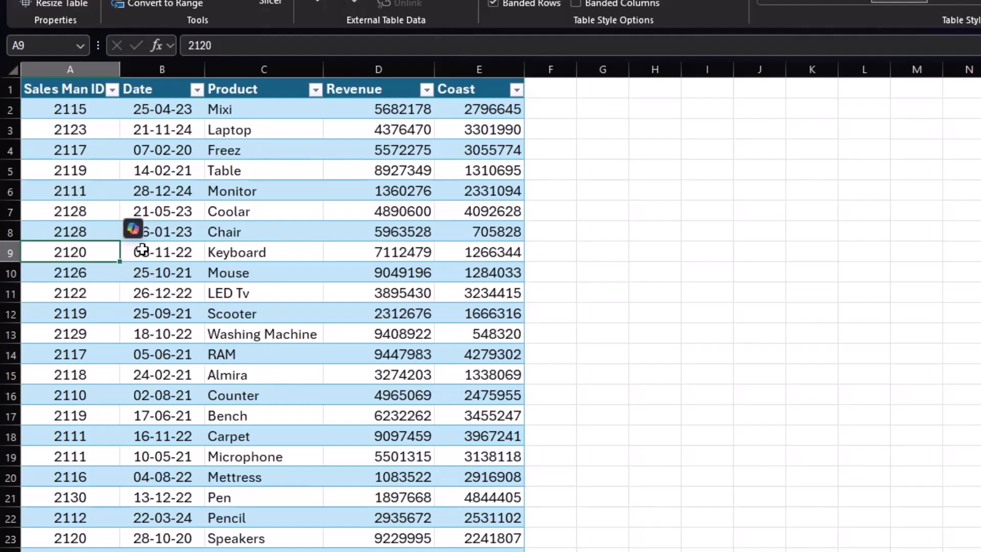
left_click(85, 193)
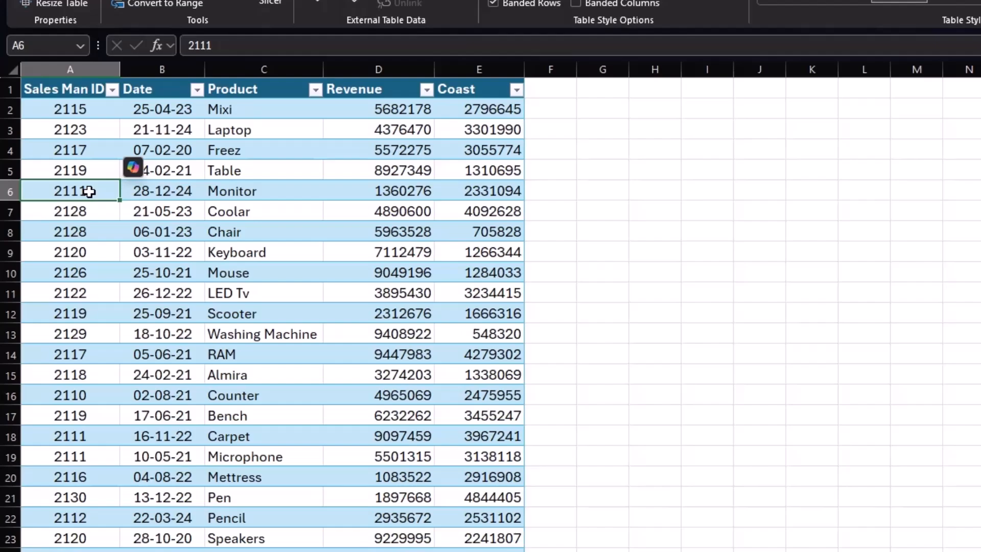
left_click(87, 437)
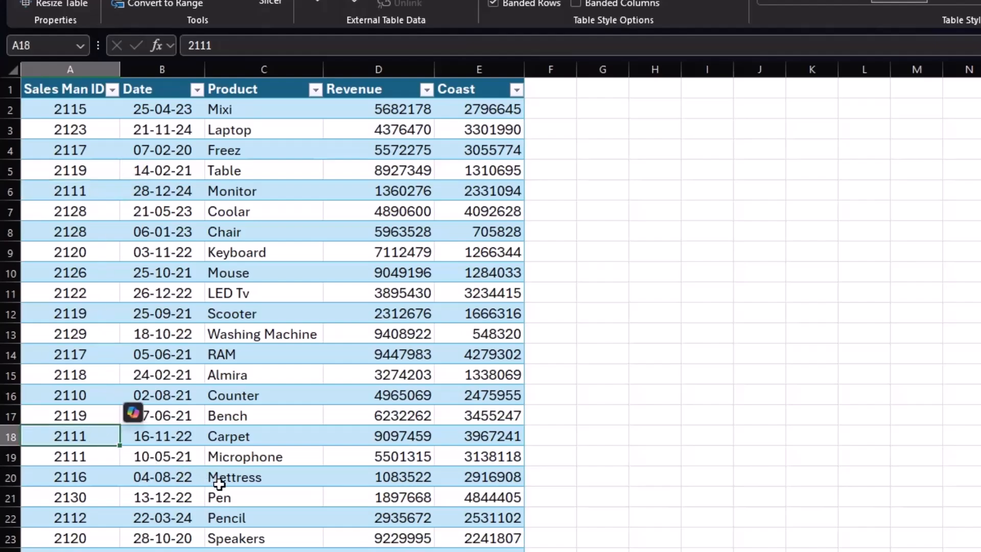
left_click(103, 458)
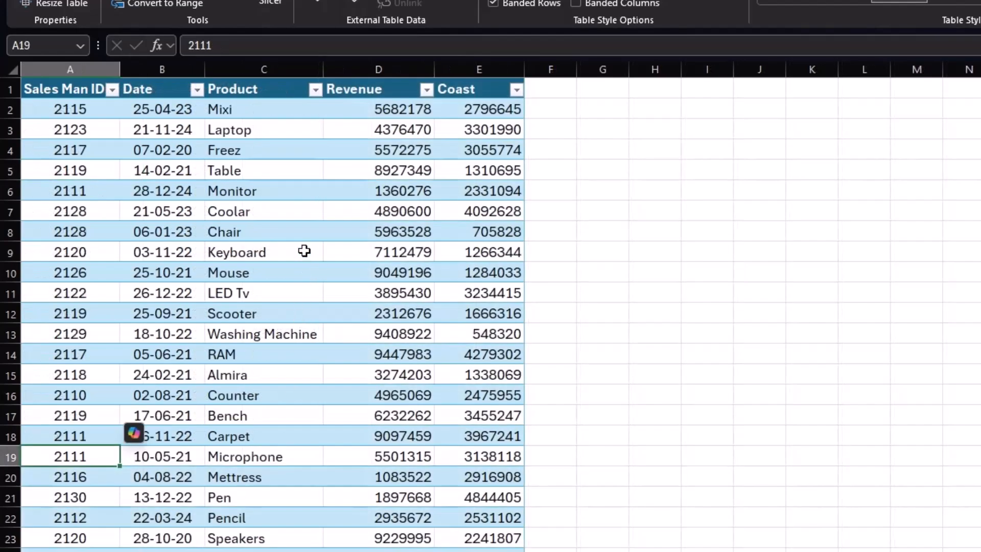
- Add the Products table to the data model and close the Power Pivot window
left_click(304, 251)
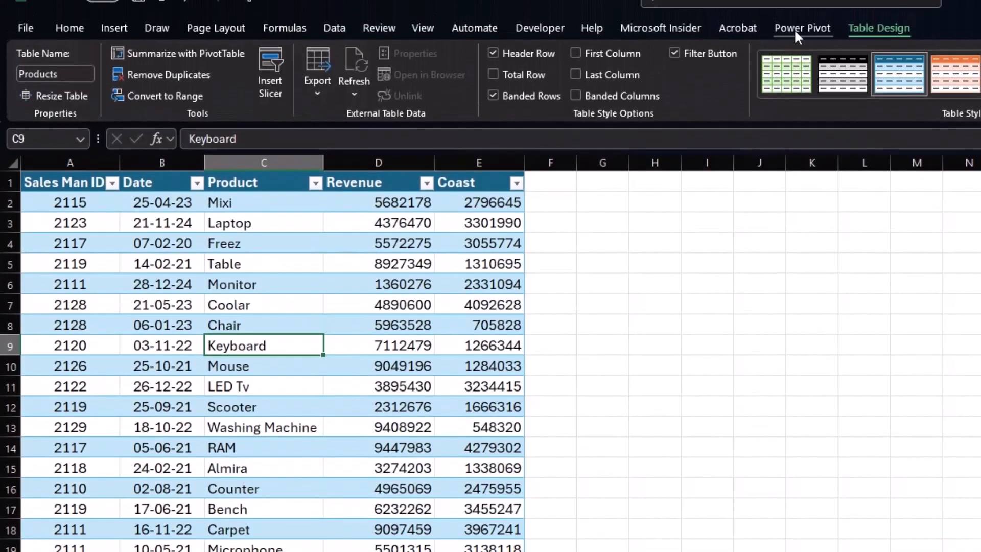
left_click(794, 29)
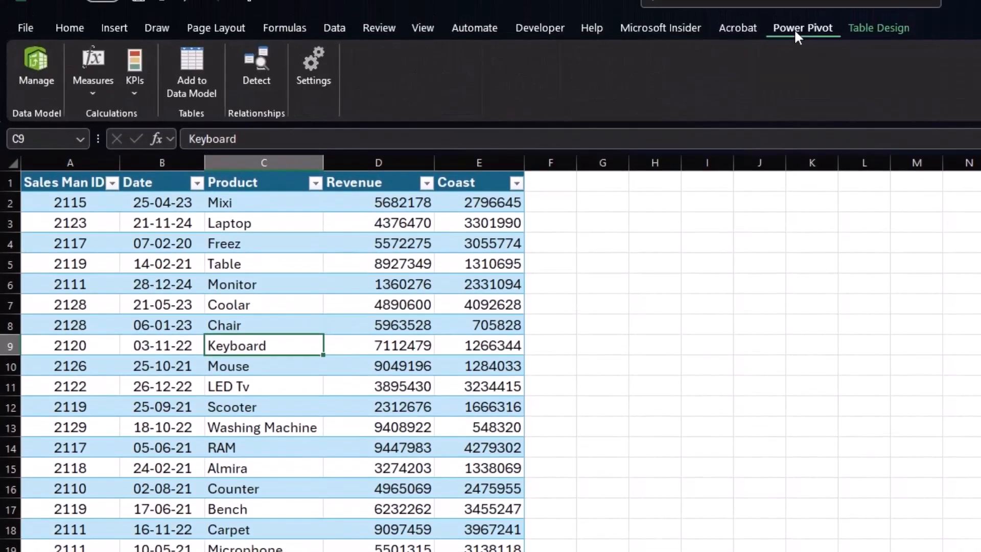
left_click(191, 77)
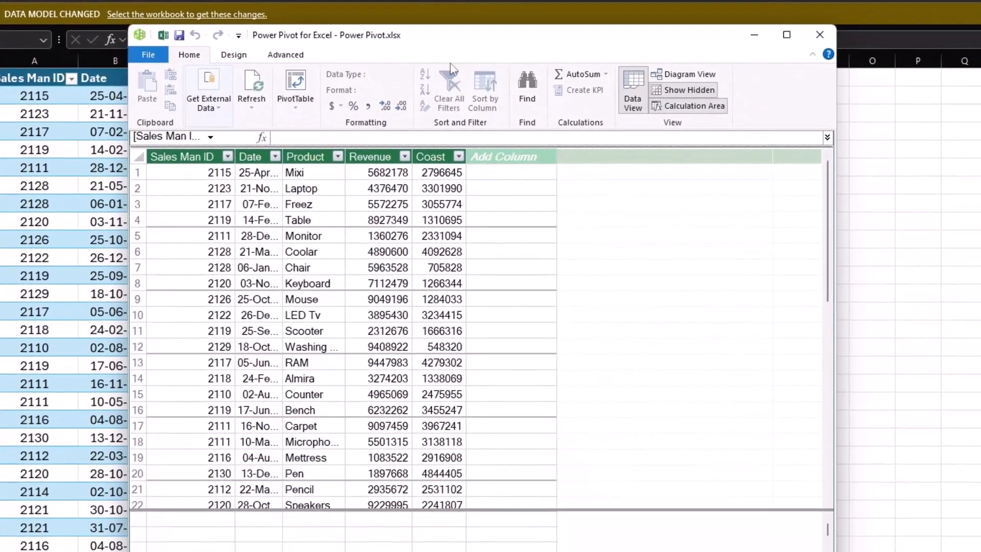
left_click_drag(461, 39, 473, 0)
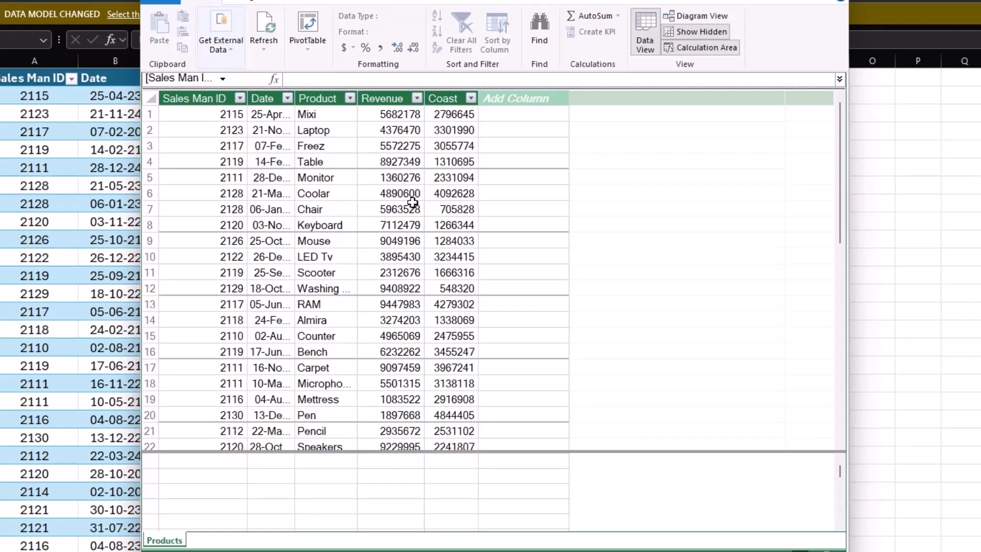
left_click(836, 0)
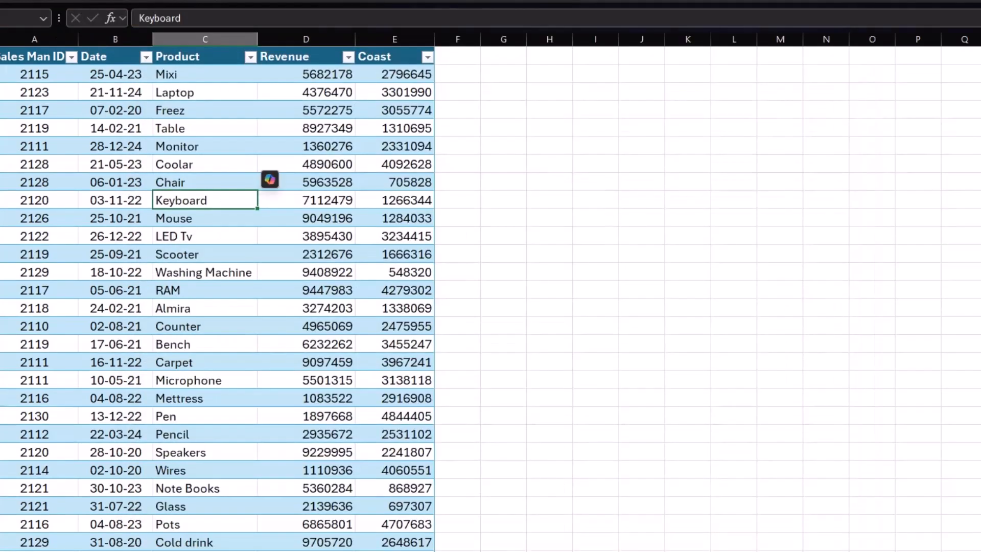
- Add the SM table from the salesman sheet to the data model and maximize the Power Pivot window
left_click(134, 551)
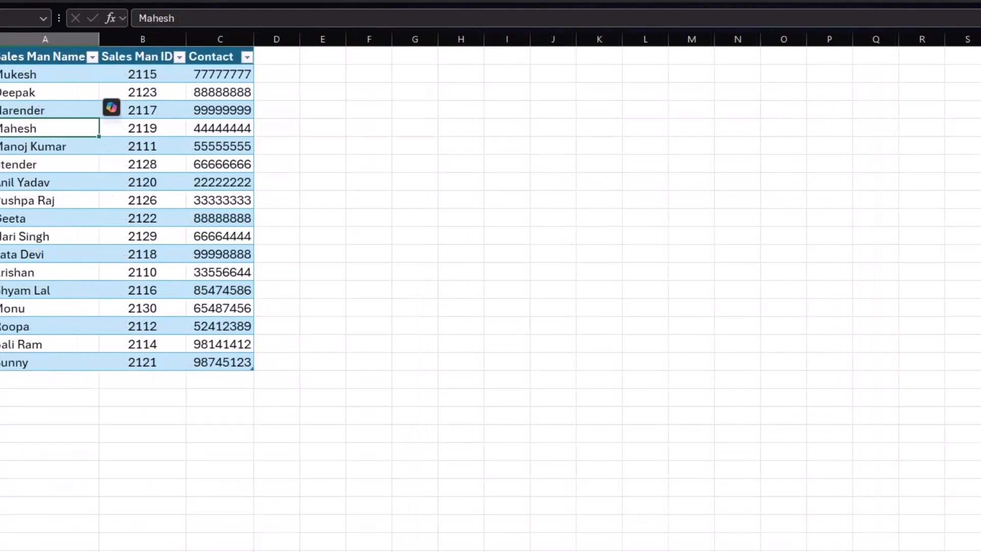
left_click(100, 199)
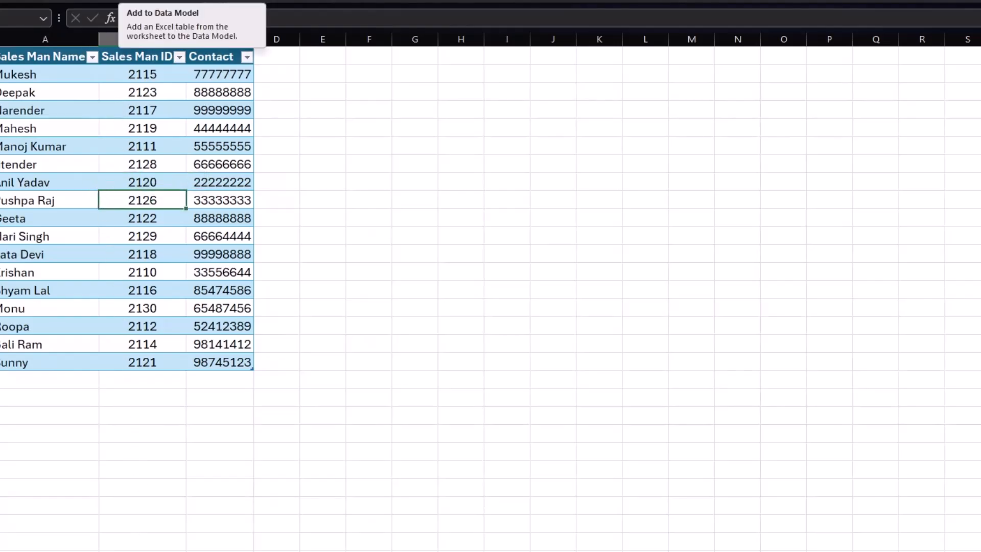
left_click(131, 0)
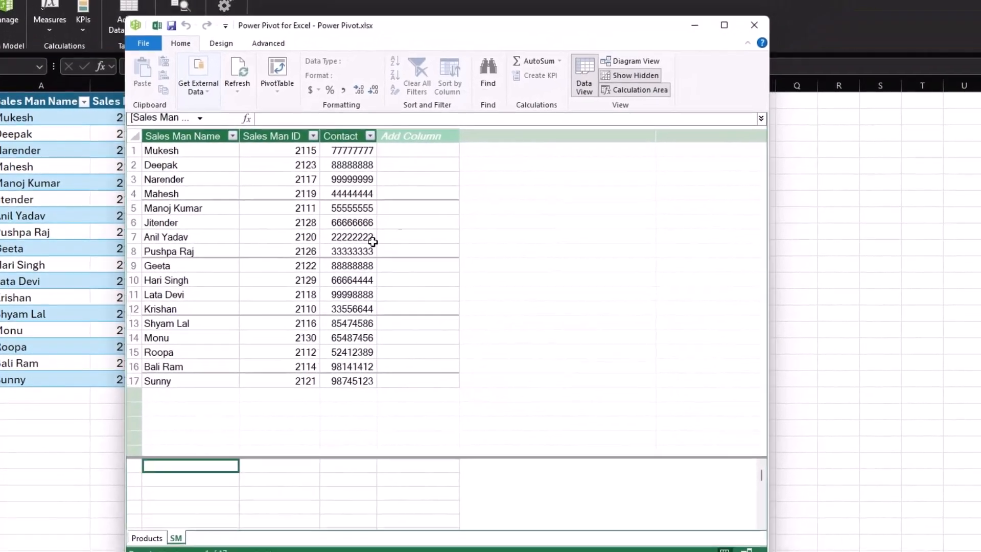
left_click(748, 13)
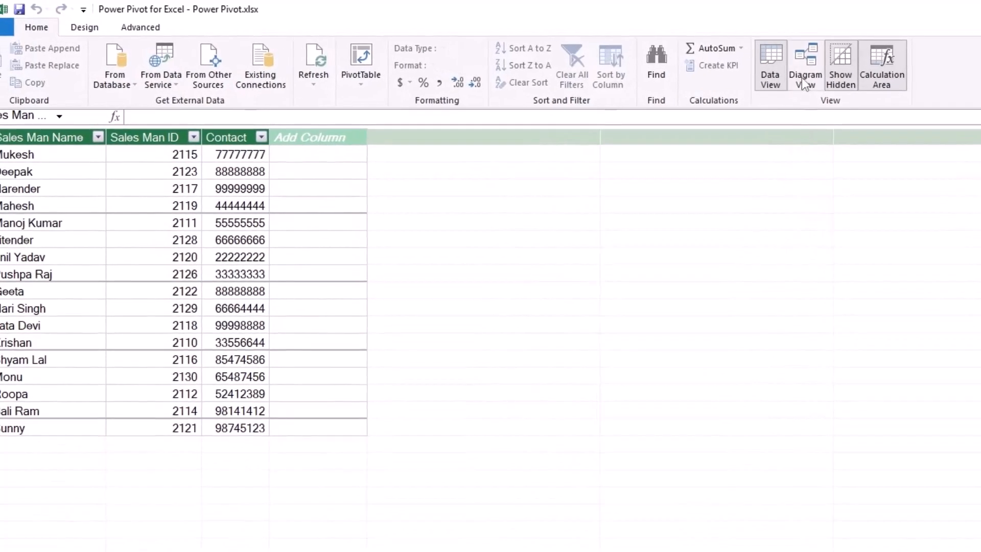
- Show the data model as a diagram and relate Sales Man ID in Products to Sales Man ID in SM
left_click(801, 78)
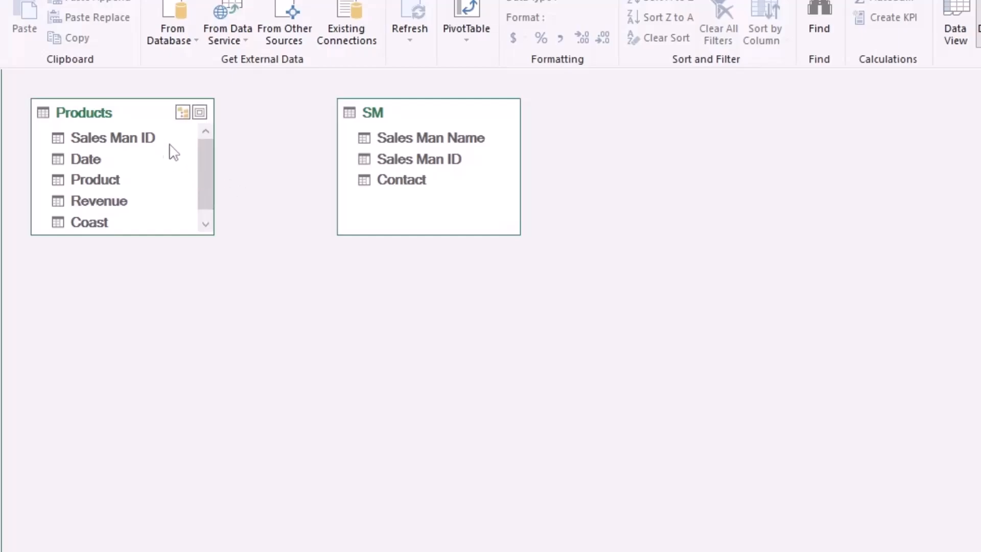
left_click_drag(166, 143, 352, 161)
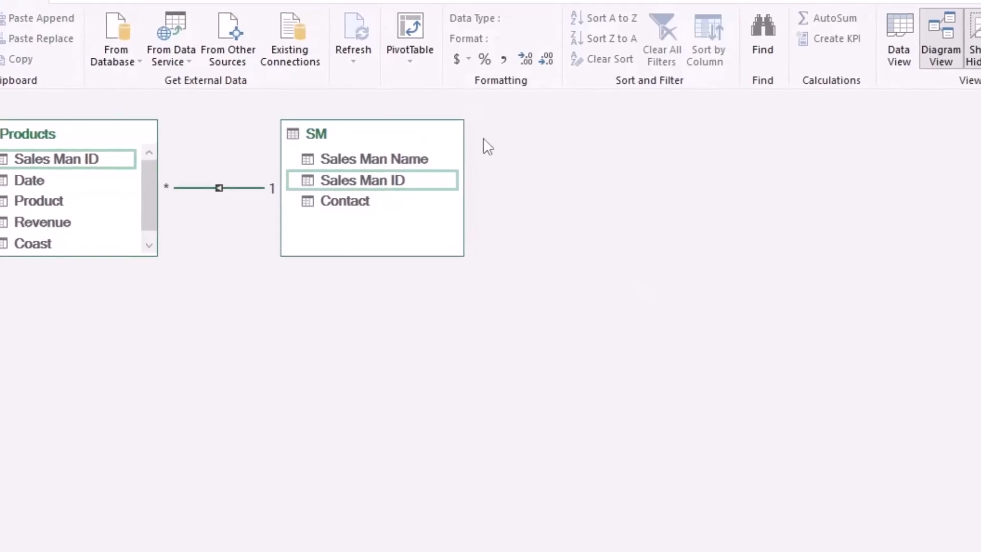
- Review the available PivotTable layouts, then leave the Power Pivot window and return to the salesman worksheet in Excel
left_click(411, 62)
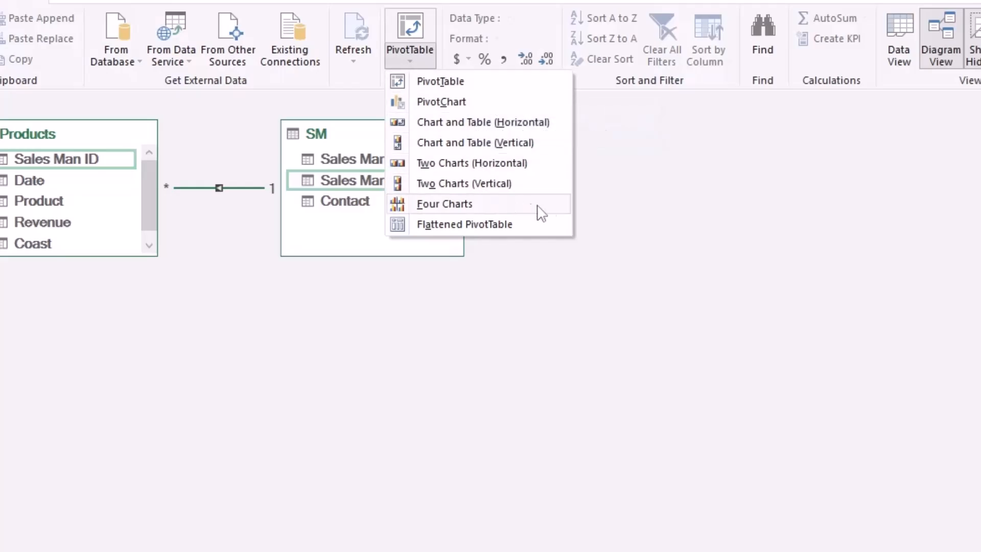
left_click(616, 208)
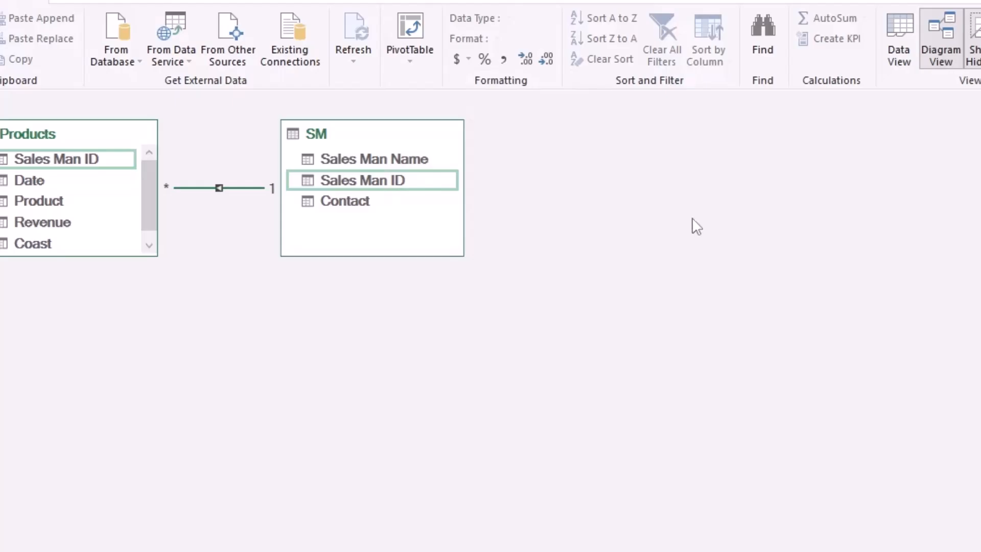
left_click(978, 1)
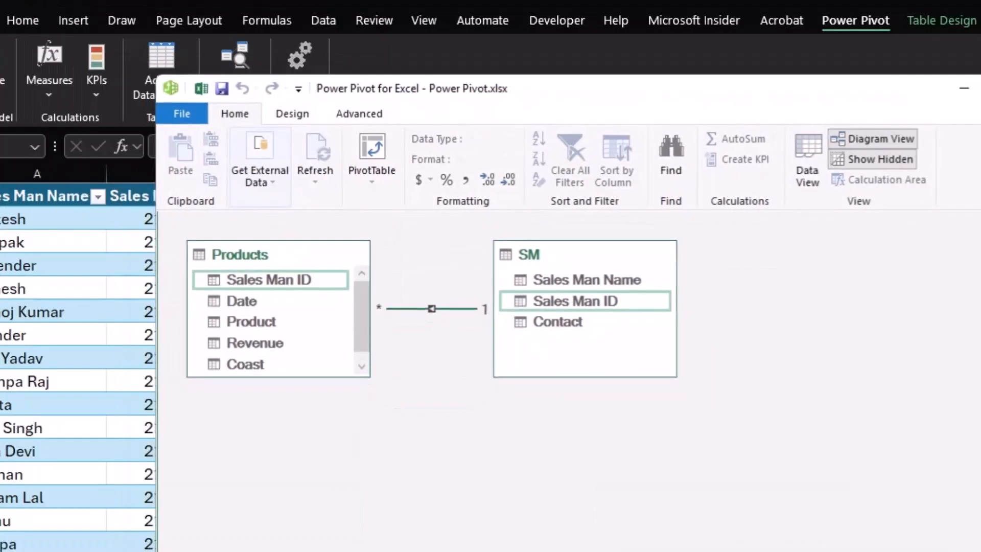
left_click_drag(761, 97, 980, 104)
left_click(576, 4)
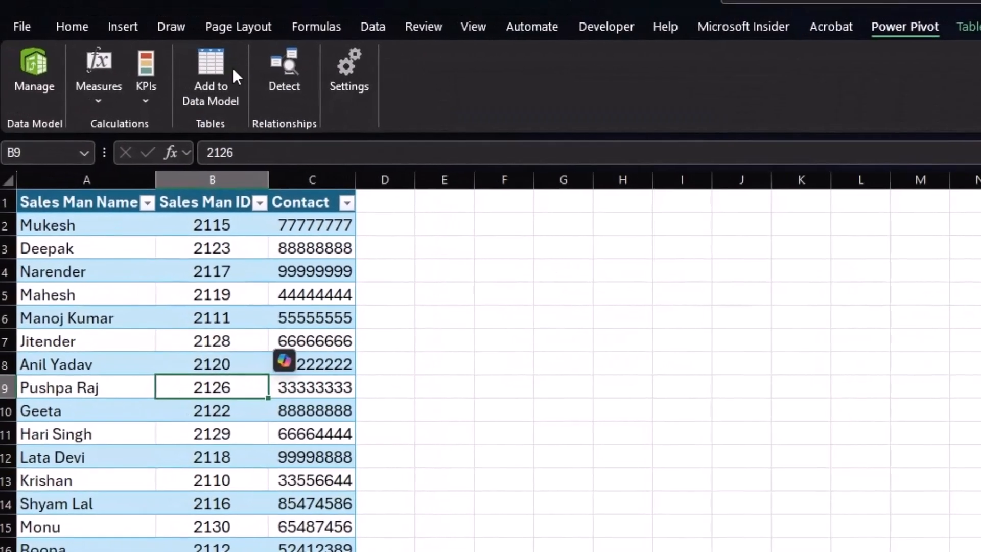
- Insert a PivotTable based on the workbook's data model on a new worksheet
left_click(80, 21)
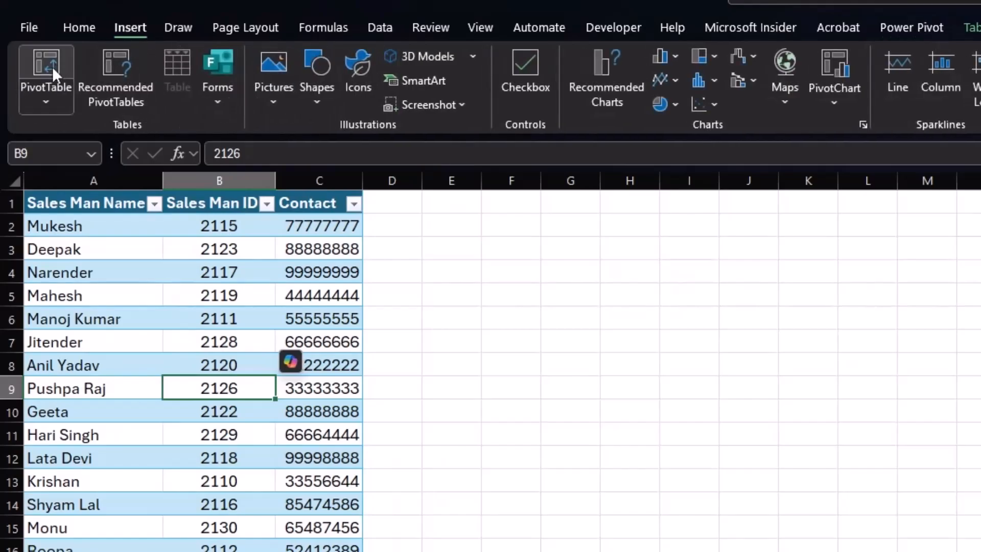
left_click(45, 101)
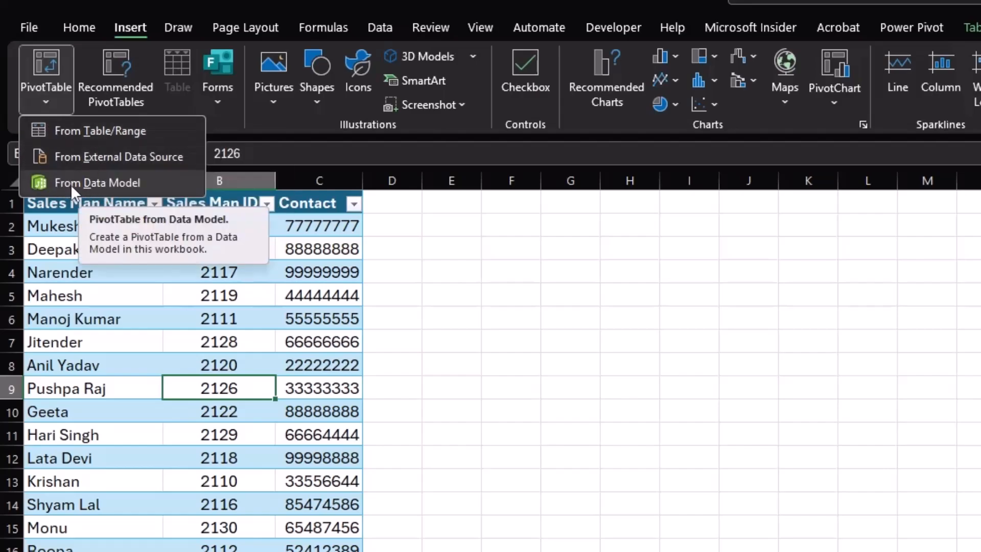
left_click(97, 182)
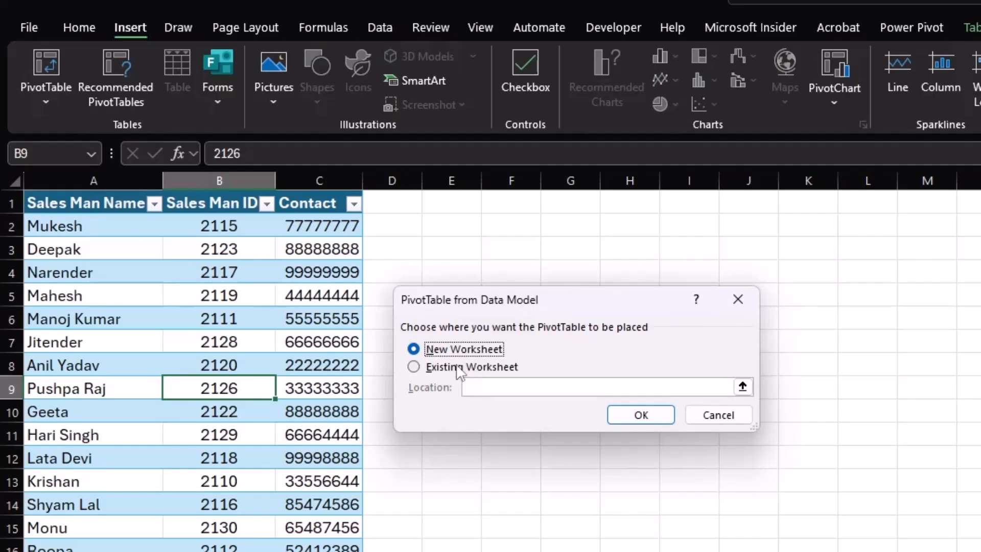
left_click(661, 416)
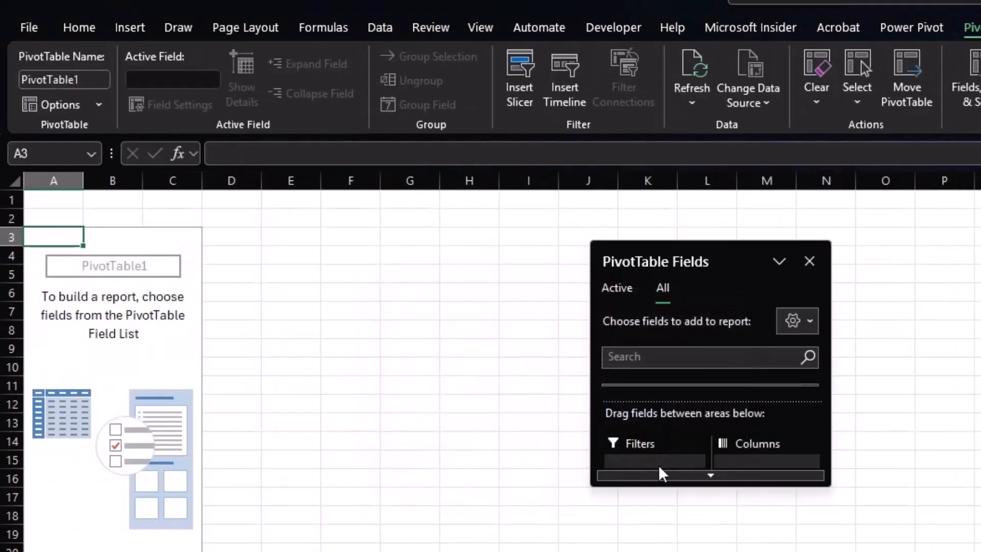
- Enlarge the PivotTable field list and reposition it so both tables and all field areas are accessible
left_click_drag(716, 485, 716, 551)
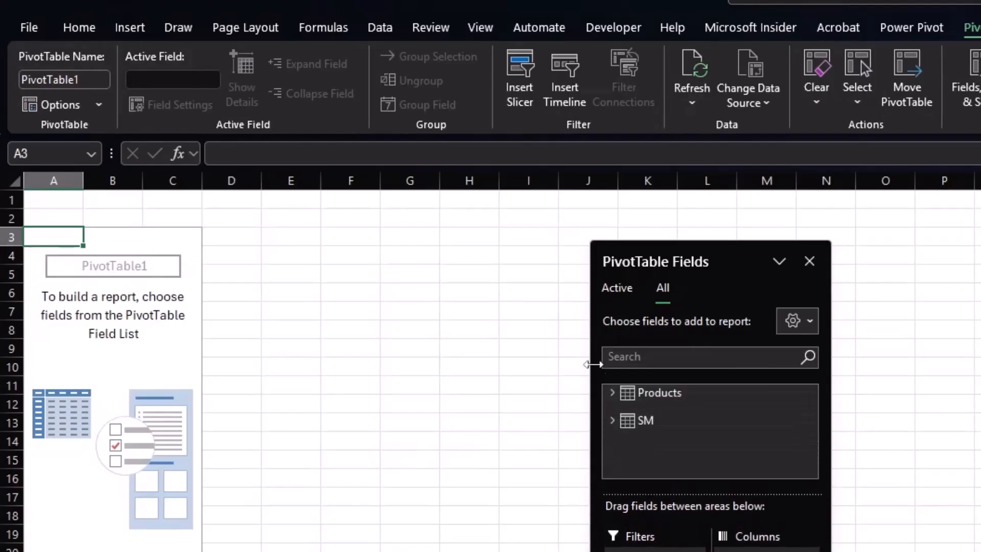
left_click_drag(592, 342, 453, 318)
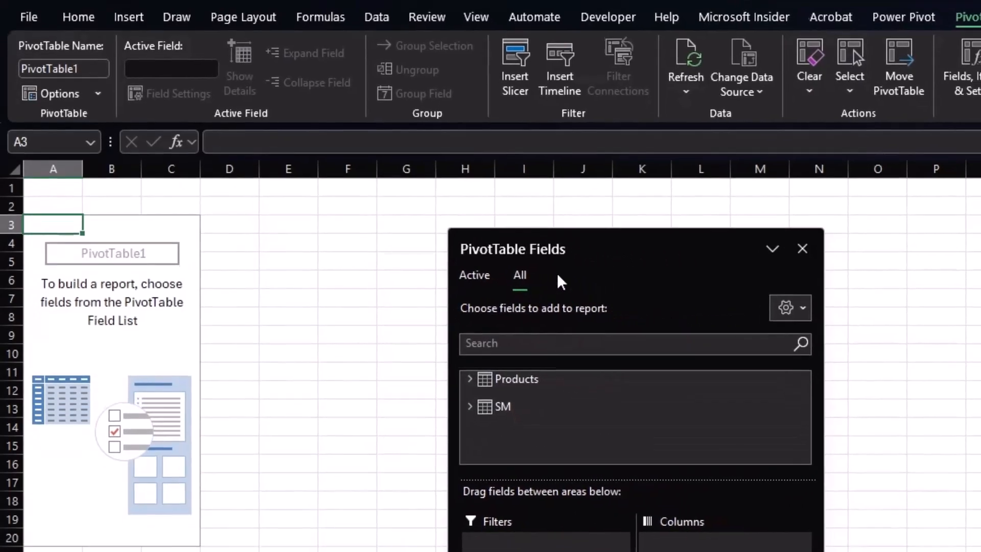
left_click_drag(630, 265, 616, 222)
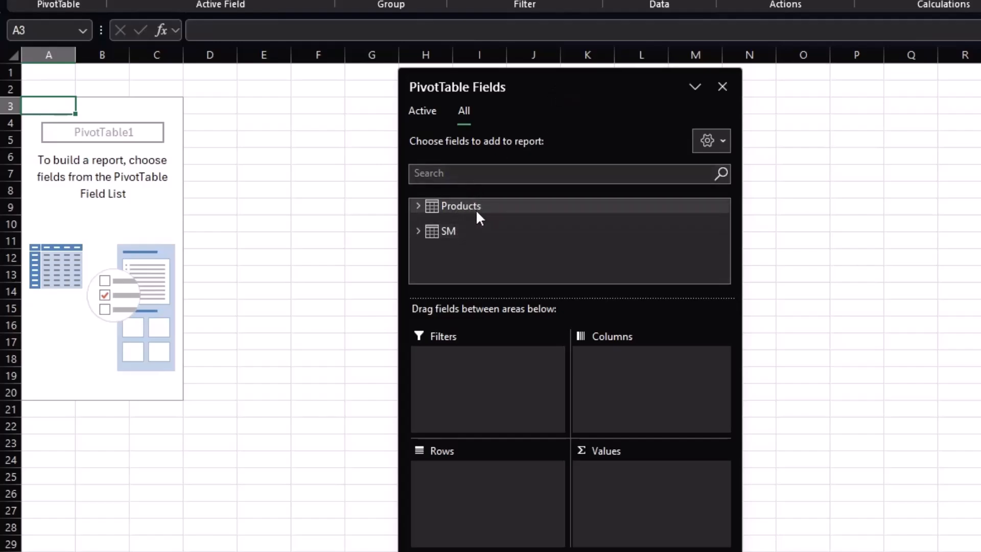
- Expand the Products and SM tables and add Sales Man ID from SM to the PivotTable rows
left_click(418, 205)
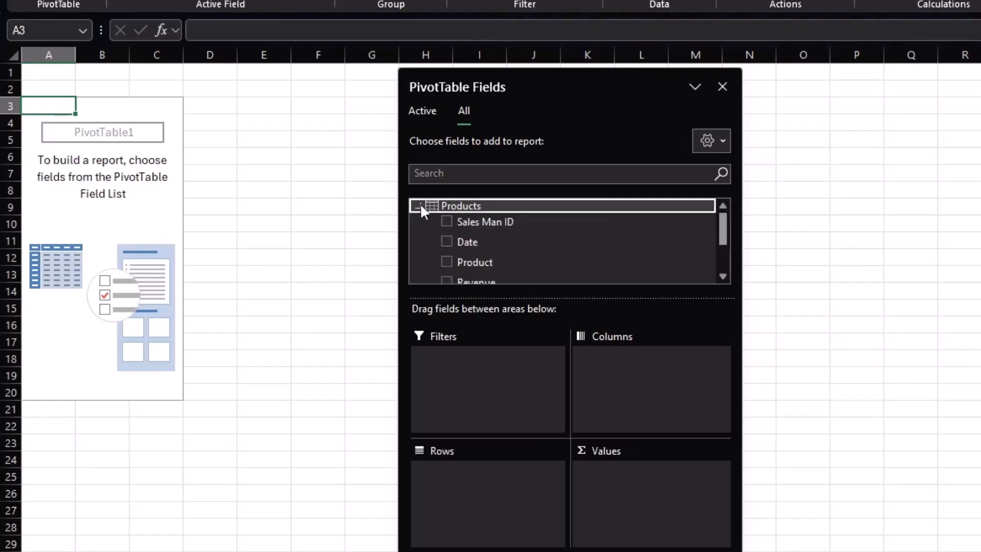
scroll(521, 238, "down", 1)
scroll(520, 234, "down", 1)
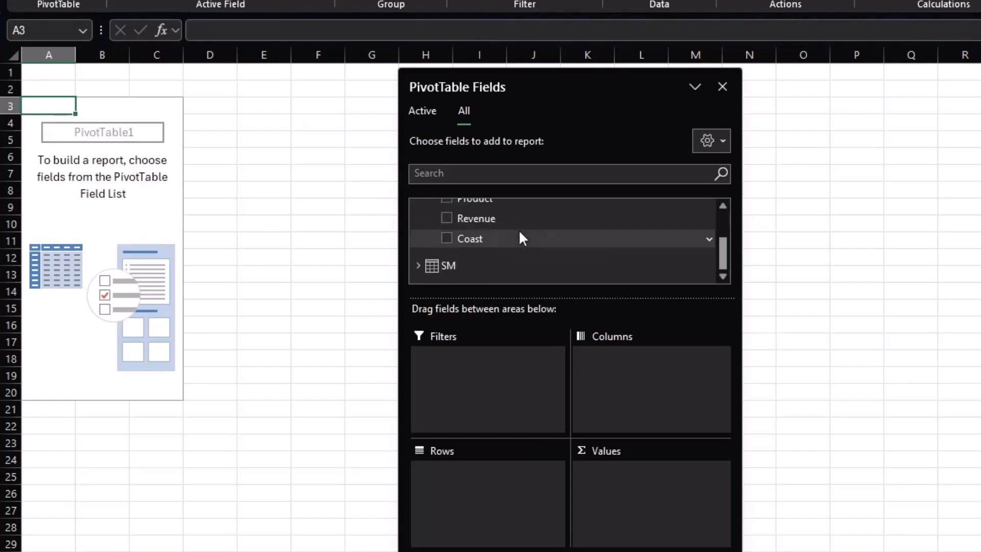
left_click(416, 266)
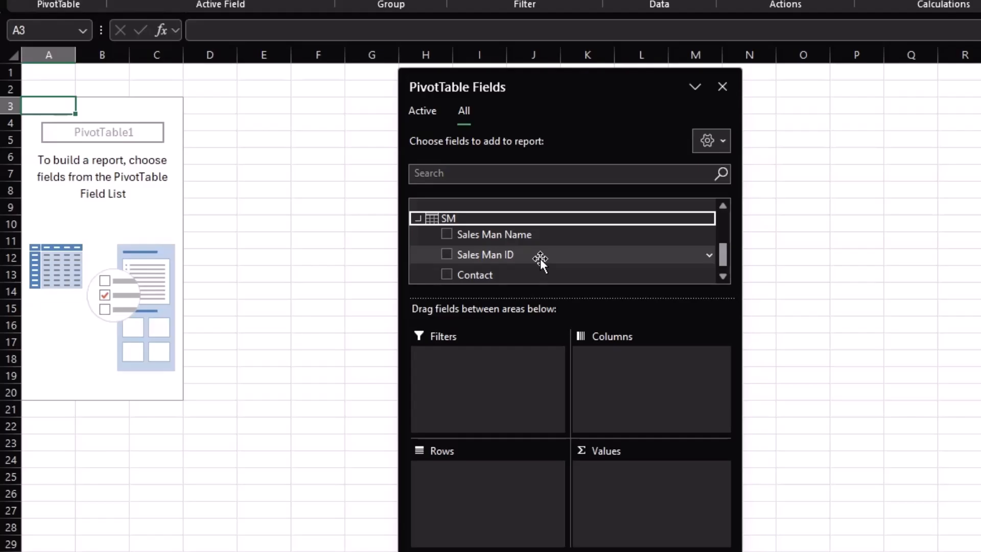
left_click_drag(473, 256, 468, 473)
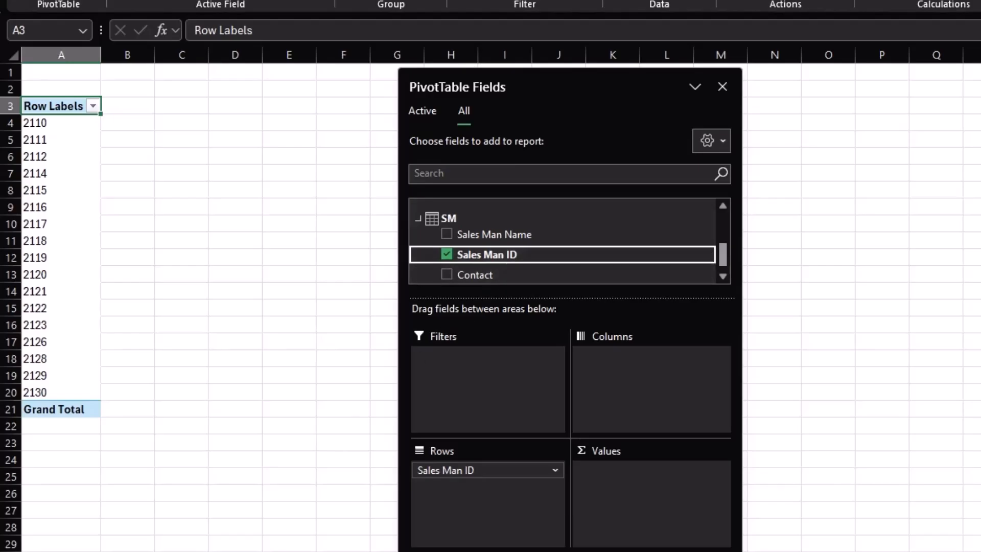
key("ctrl+Page_Down")
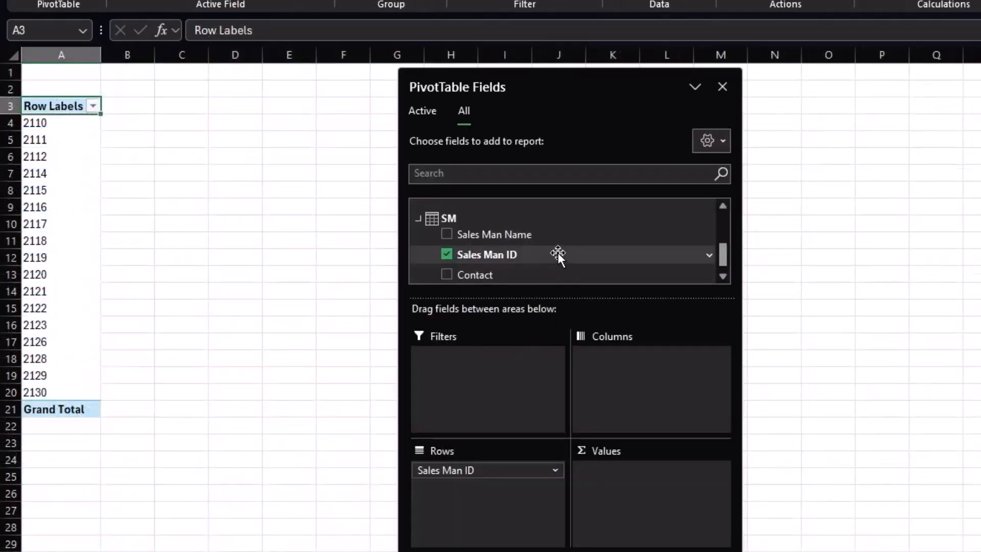
- Add the Revenue and Coast fields from Products to the PivotTable values as sums
scroll(558, 252, "up", 3)
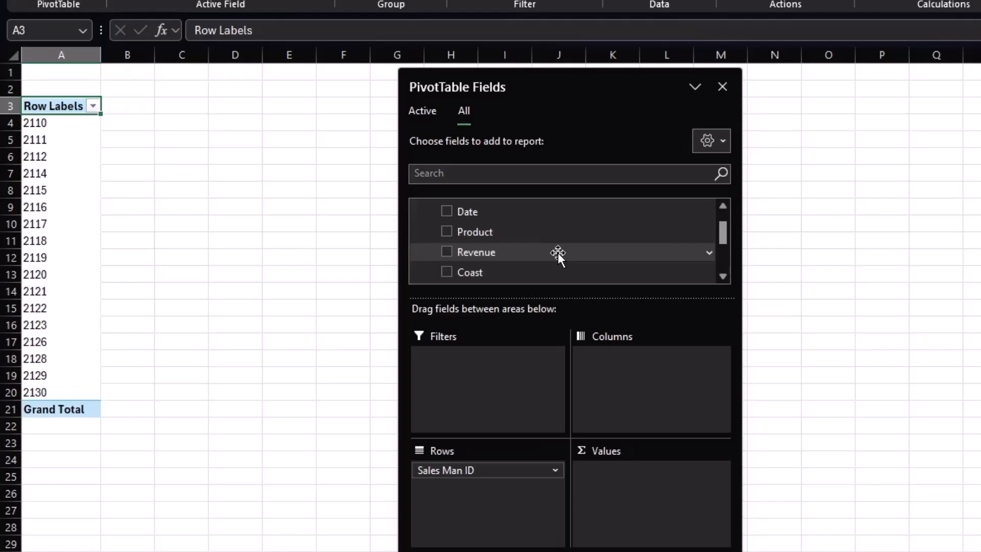
left_click_drag(483, 252, 627, 485)
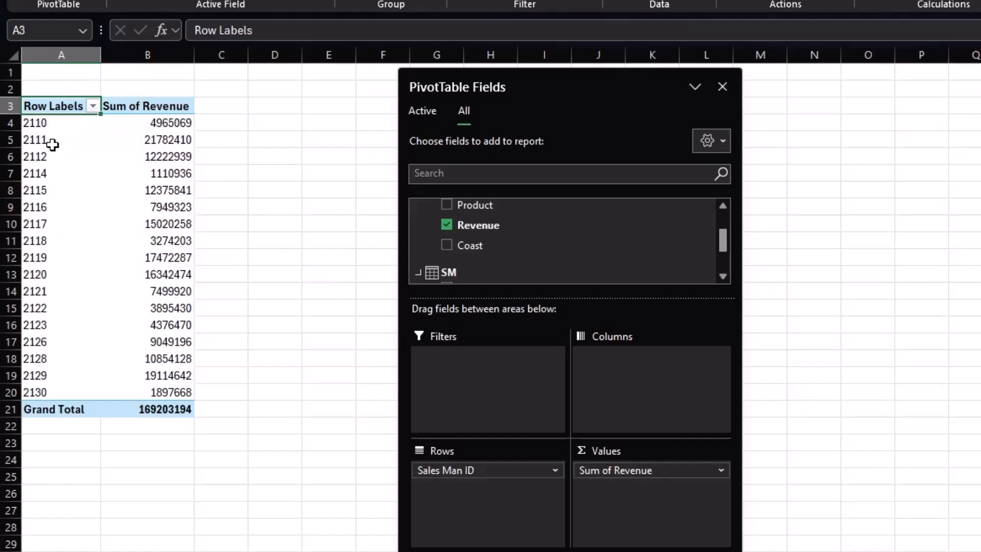
left_click(151, 139)
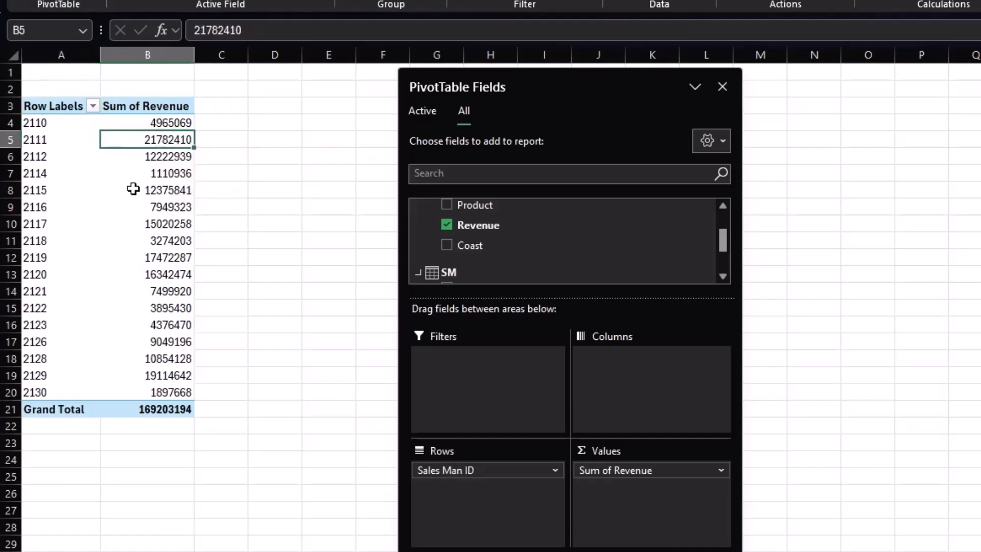
mouse_move(137, 175)
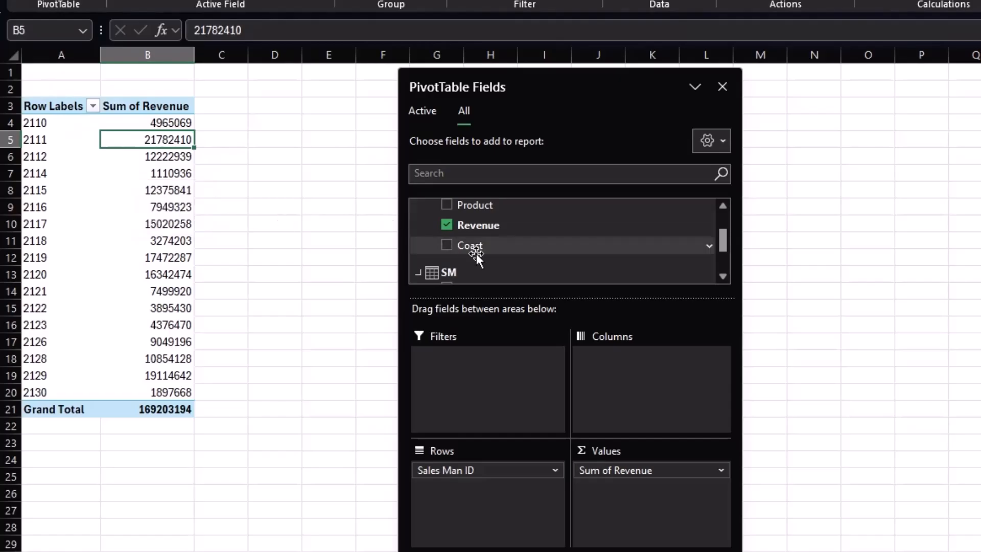
left_click_drag(471, 248, 622, 501)
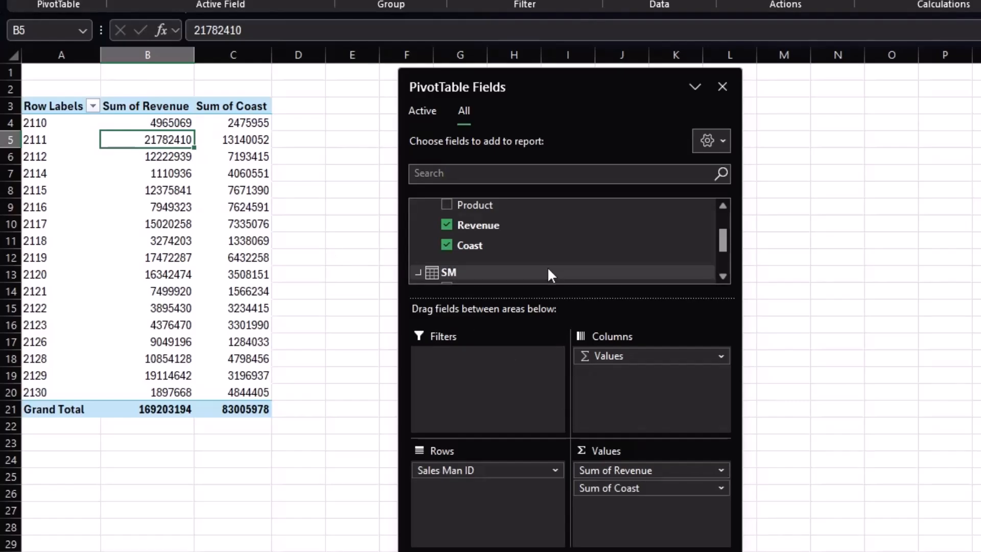
- Add the Date field from Products to the PivotTable columns and move the field list clear of the report
scroll(547, 266, "up", 1)
scroll(547, 268, "up", 1)
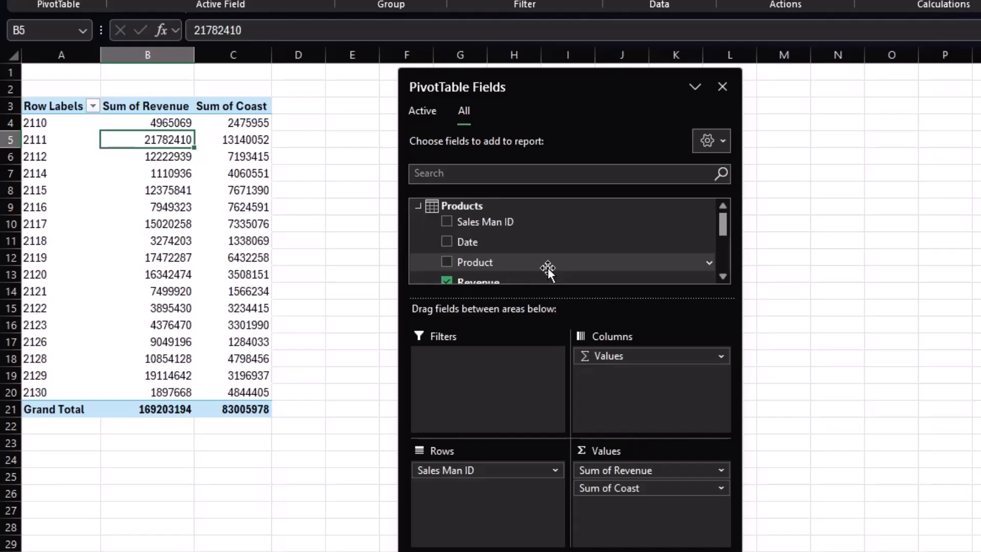
scroll(547, 267, "down", 2)
scroll(547, 270, "up", 2)
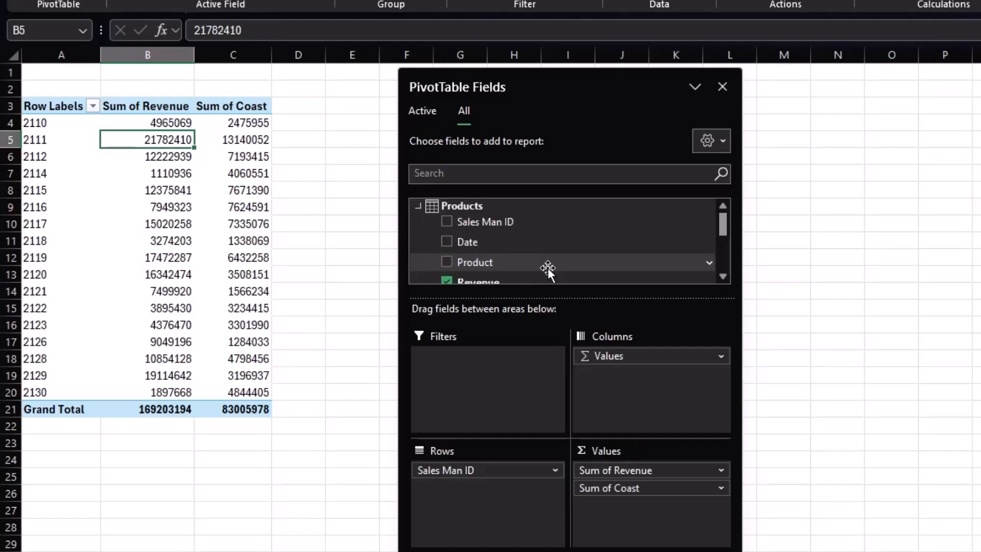
left_click(490, 243)
left_click_drag(483, 242, 611, 388)
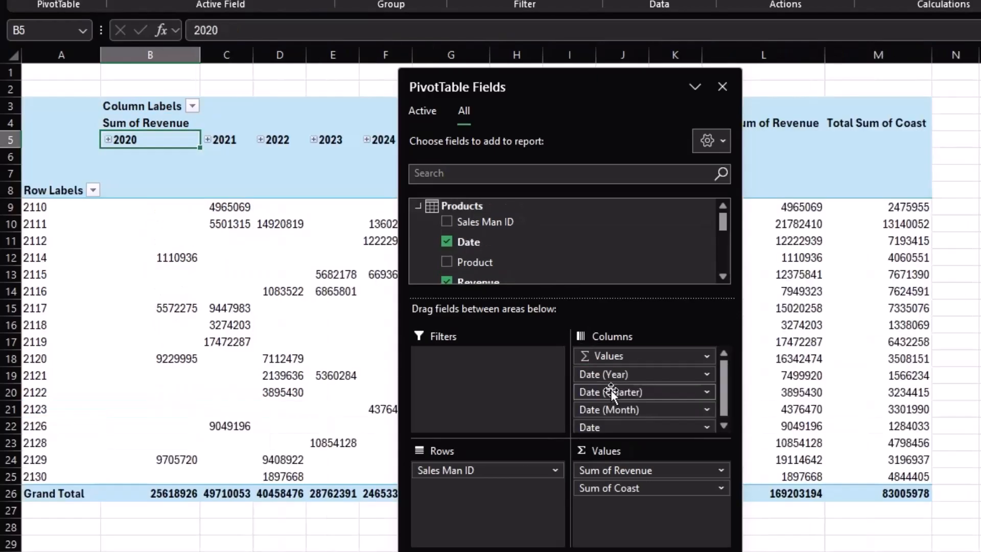
left_click_drag(589, 87, 980, 122)
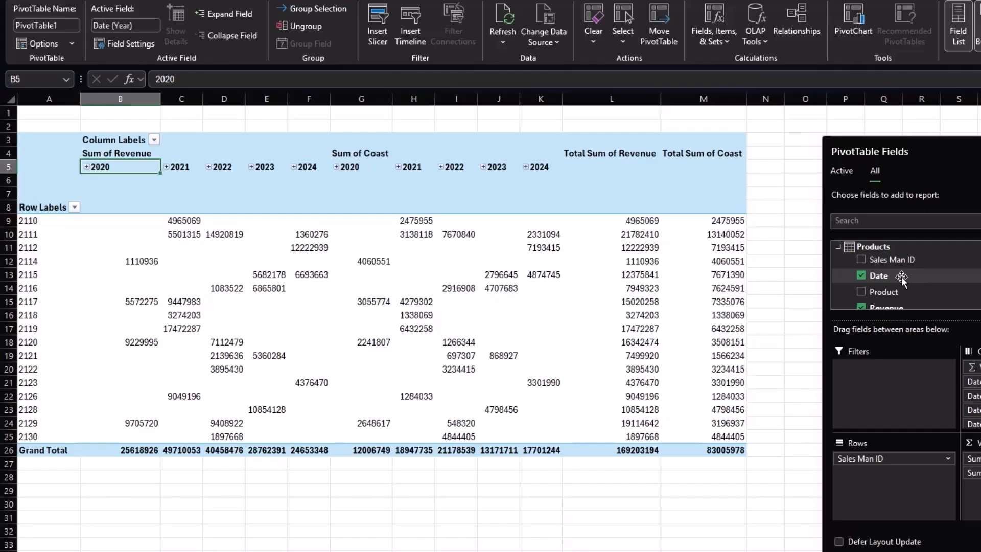
- Remove the Date field with its year, quarter and month groupings and the Revenue and Coast values from the PivotTable
left_click(861, 275)
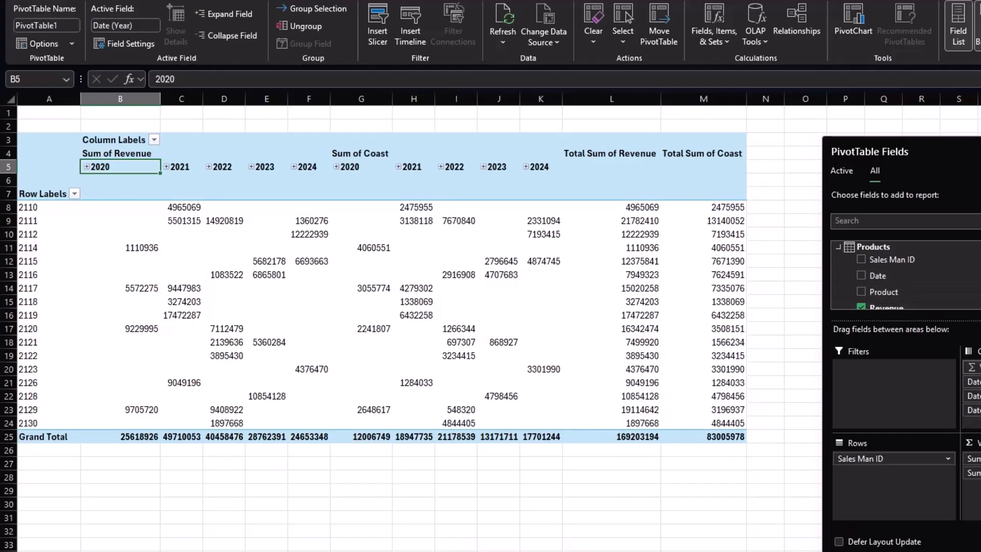
left_click(975, 367)
left_click(975, 512)
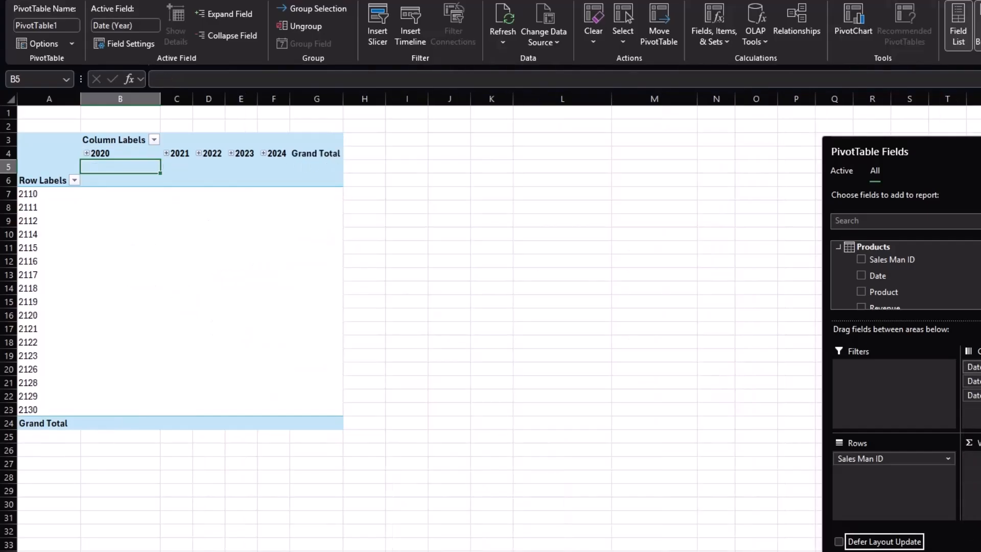
left_click(975, 366)
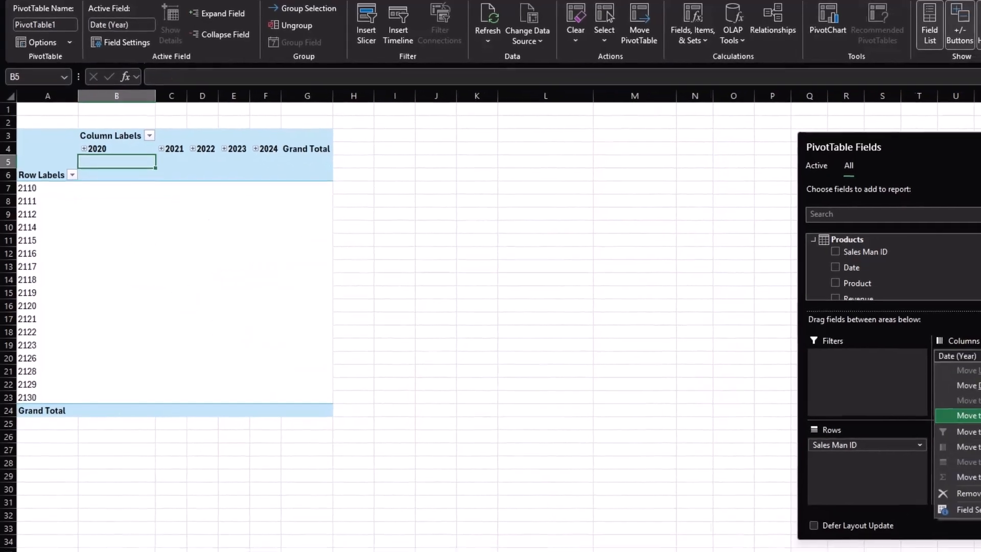
left_click(920, 465)
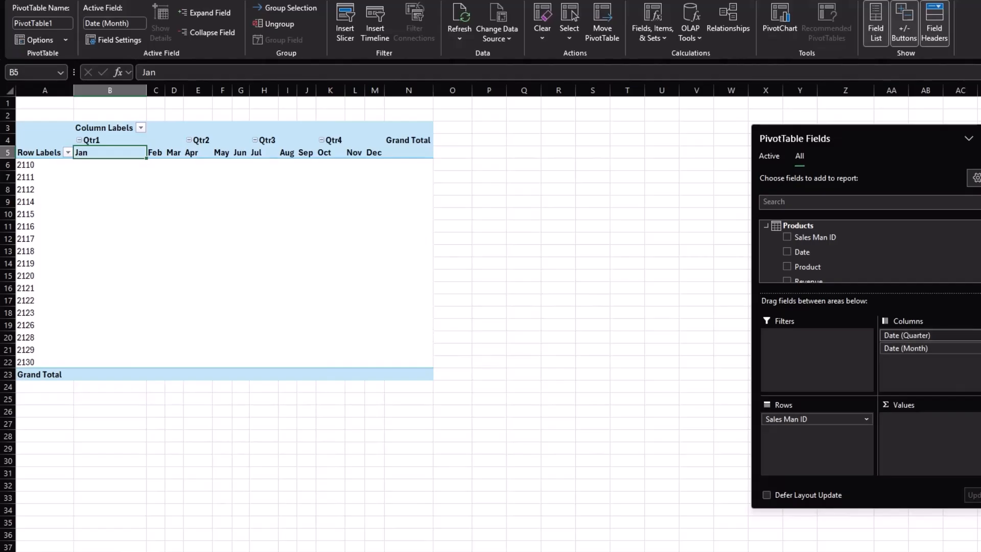
left_click(976, 340)
left_click(921, 460)
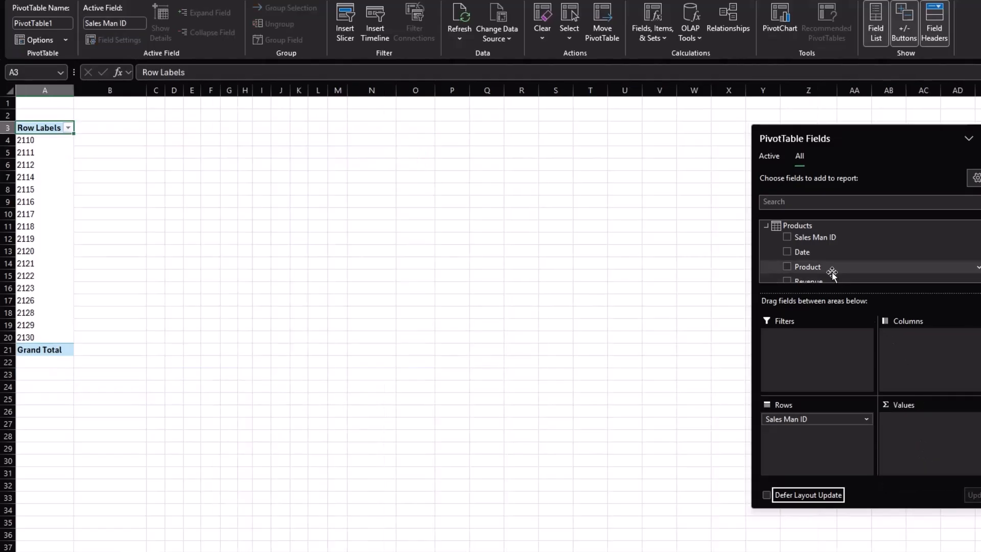
- Add the Product field to the PivotTable columns and move the field list away from the column headings
left_click_drag(806, 265, 915, 358)
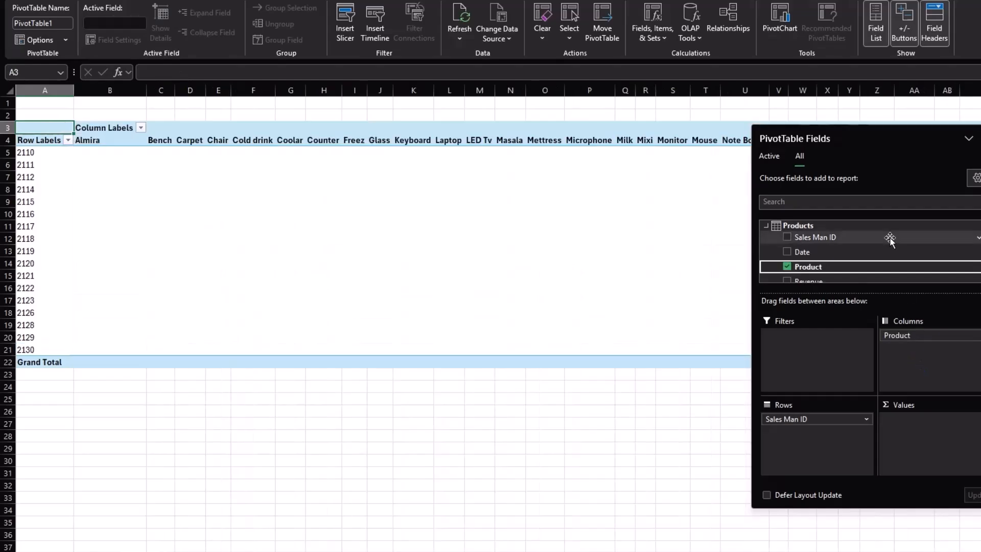
left_click_drag(898, 148, 734, 348)
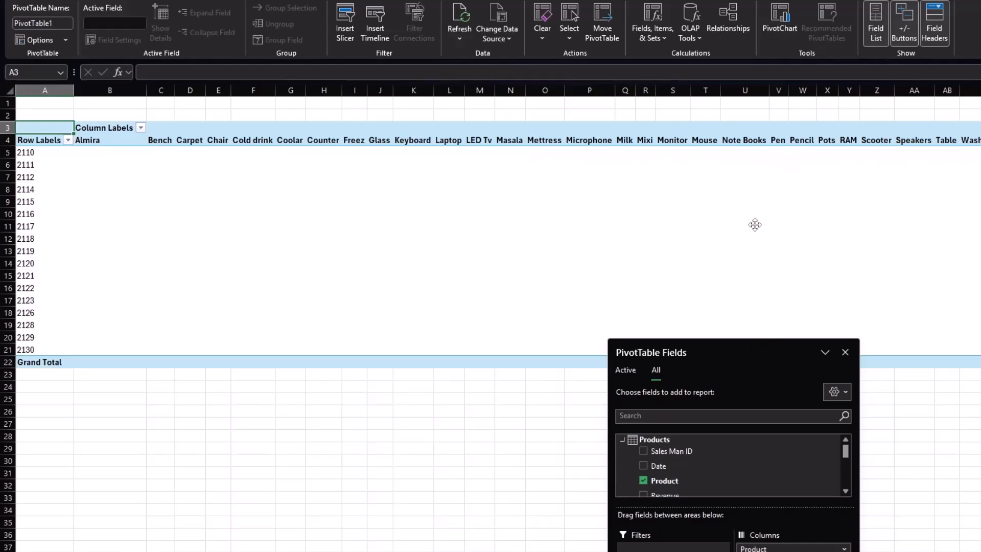
left_click_drag(751, 350, 751, 217)
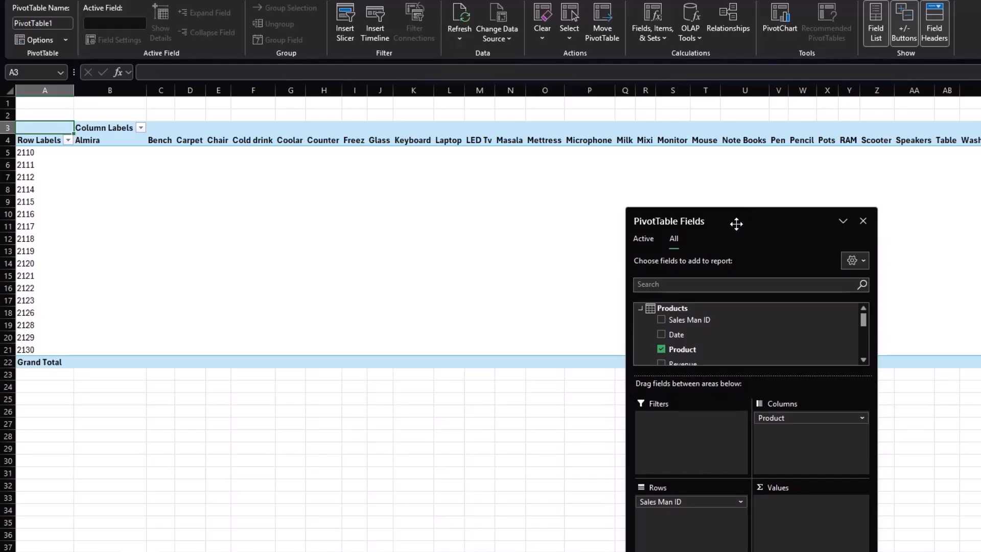
- Replace the Product column field in the PivotTable with the Coast field from Products as a summed value
left_click(661, 349)
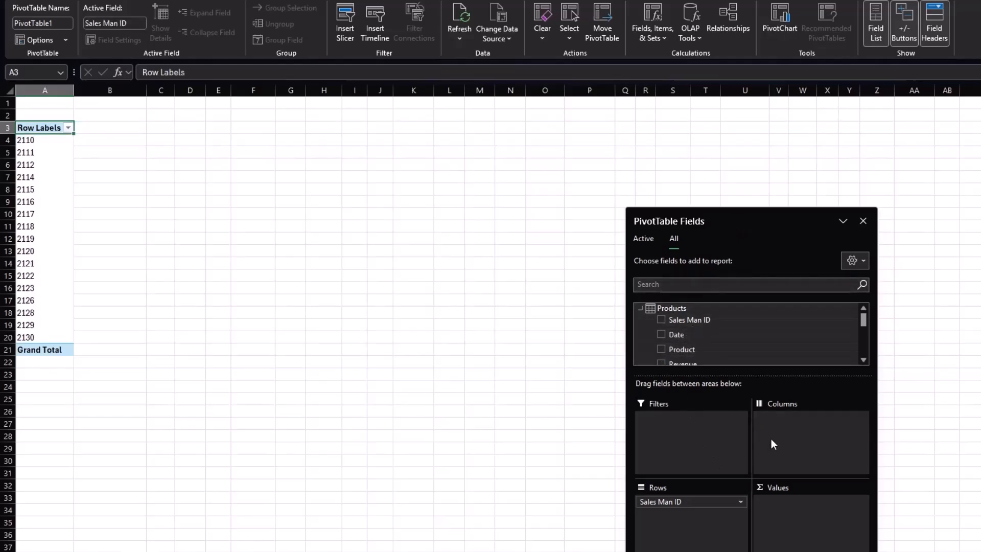
scroll(694, 332, "down", 2)
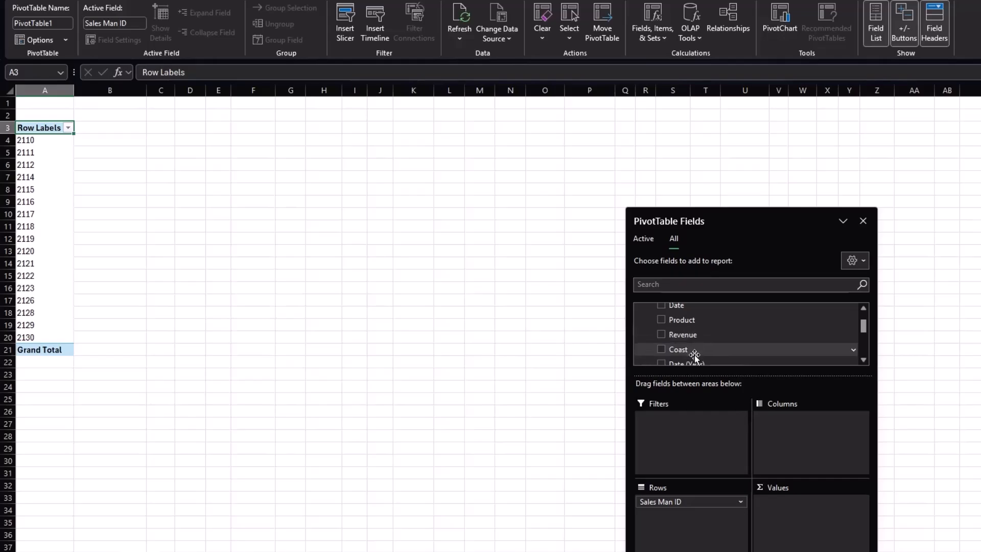
left_click_drag(682, 350, 799, 501)
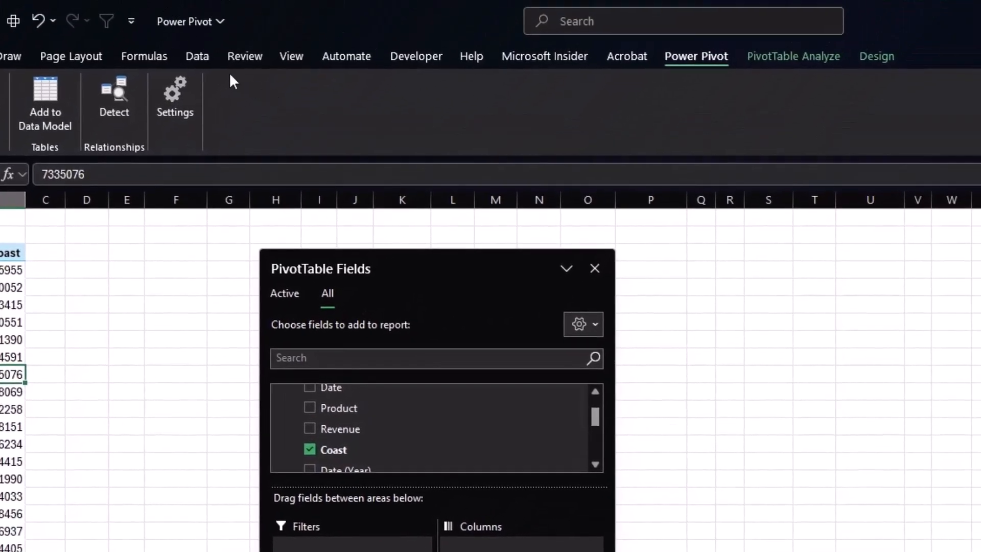
left_click(157, 59)
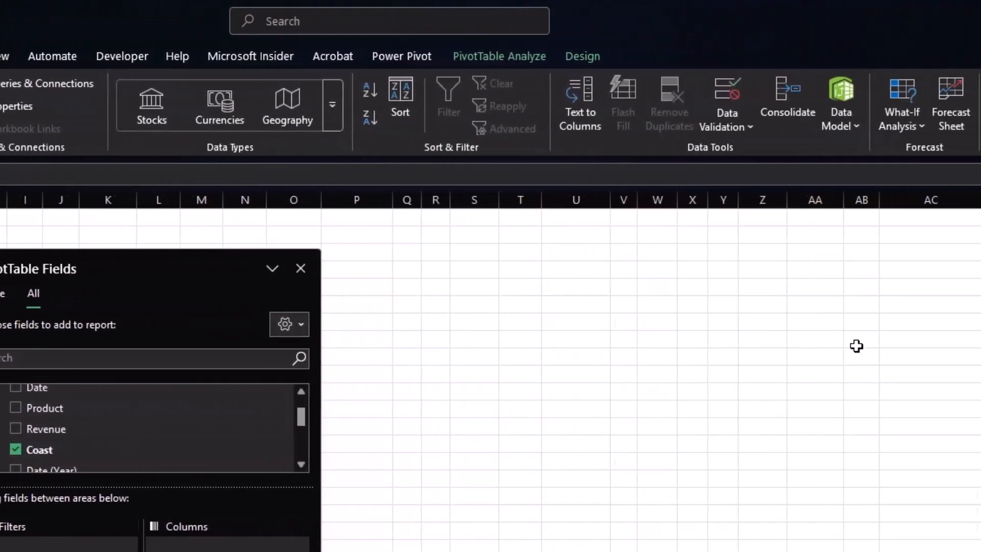
left_click(820, 123)
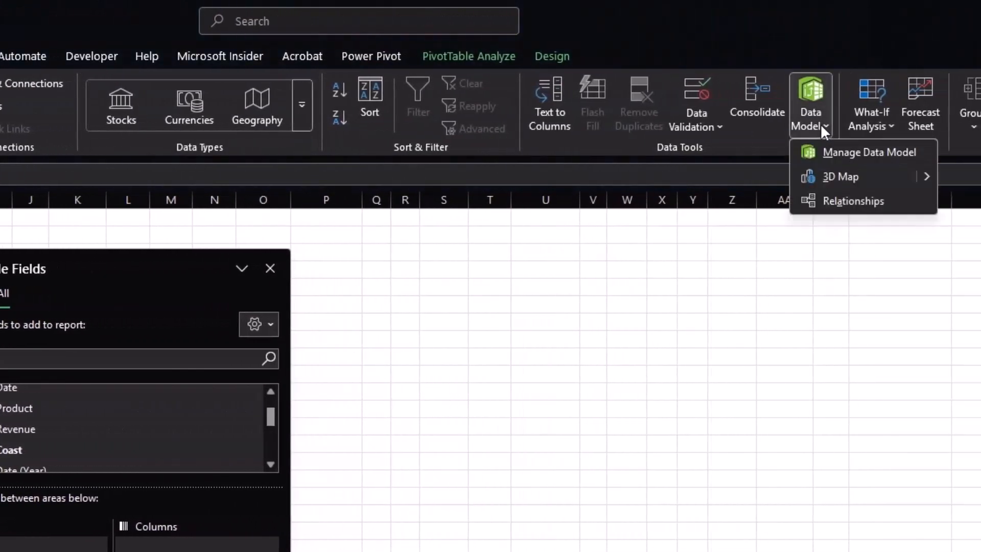
left_click(820, 124)
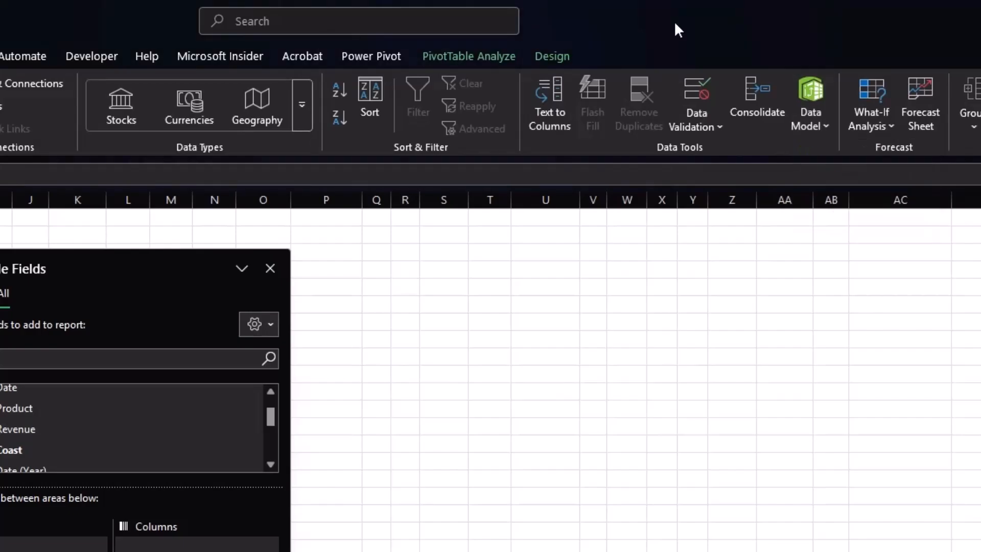